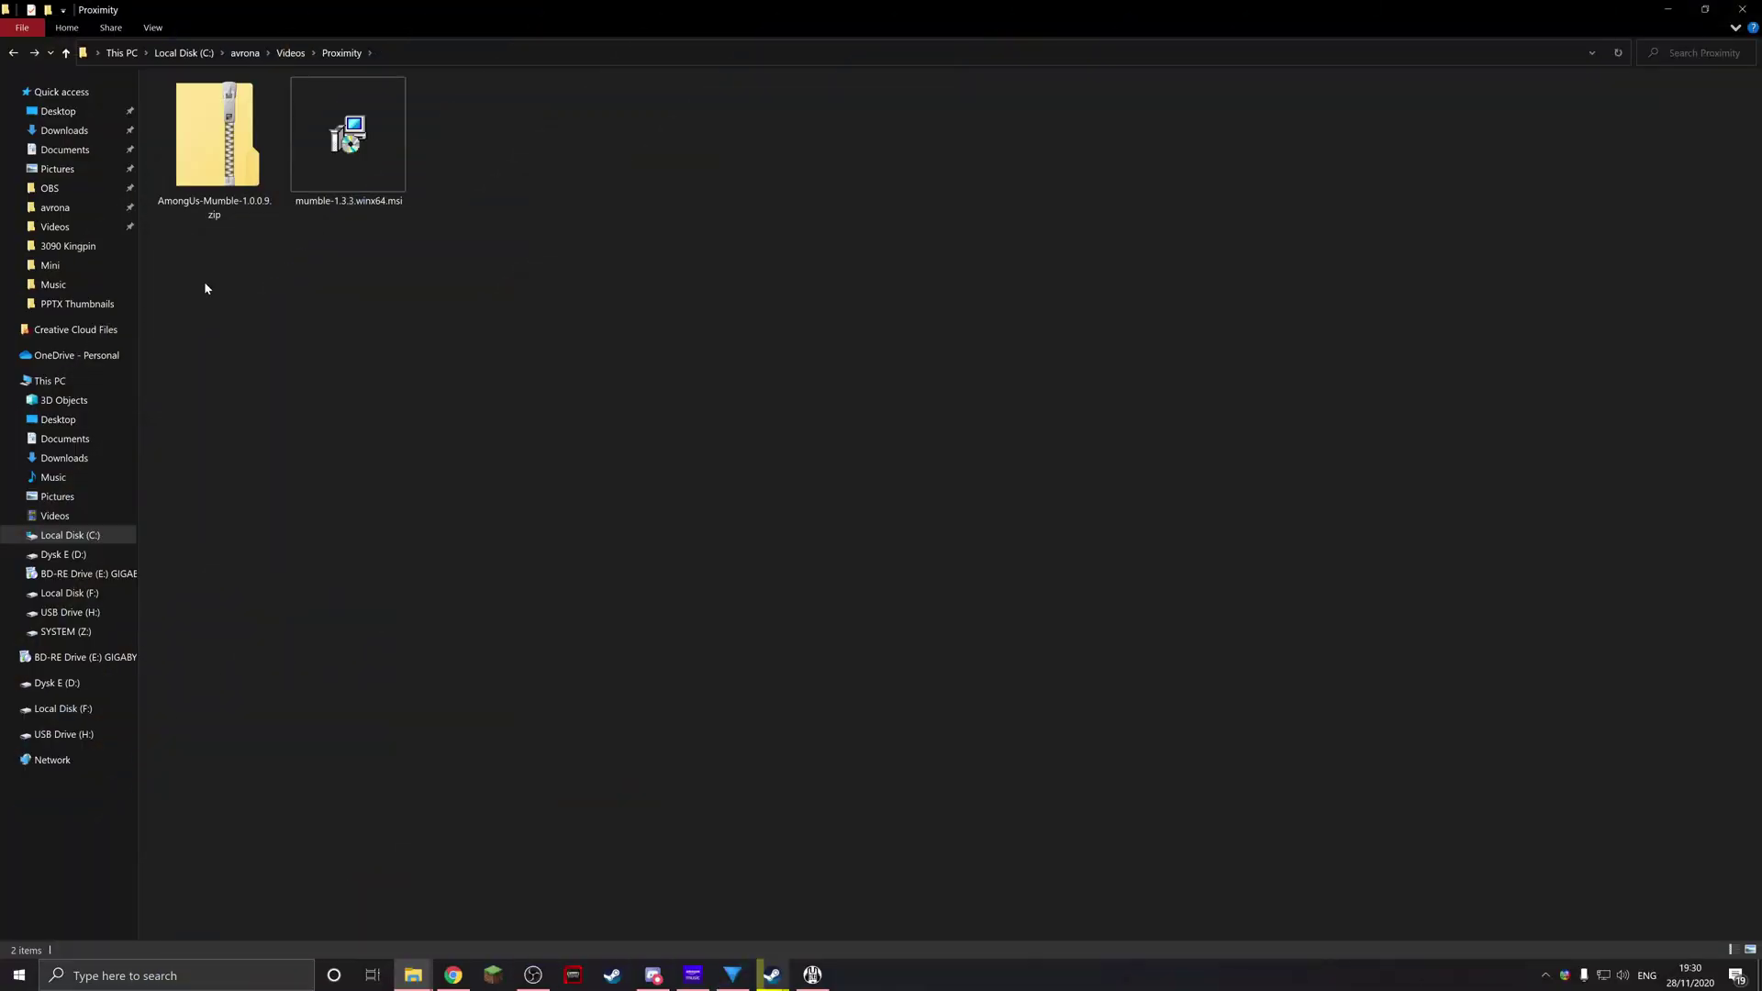
Look inside AmongUs-Mumble-1.0.0.9.zip and return to the Proximity folder that also holds the Mumble installer
left_click_drag(201, 268, 402, 117)
left_click(235, 269)
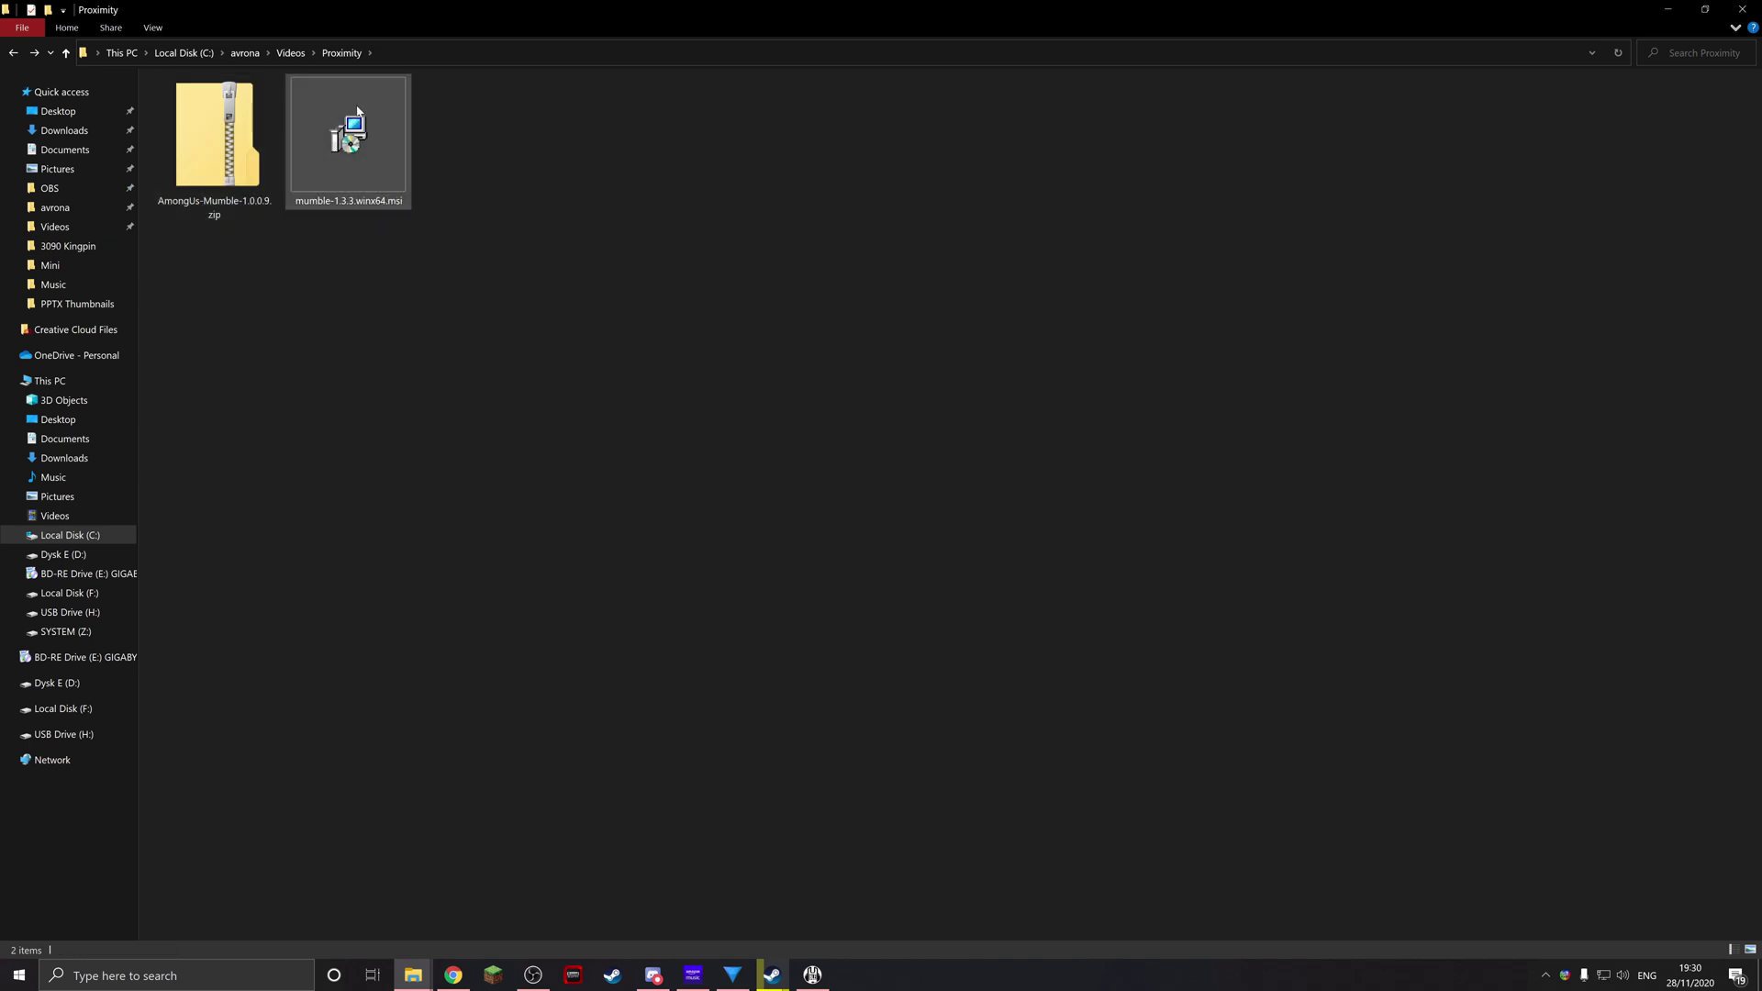
double_click(261, 162)
left_click(14, 53)
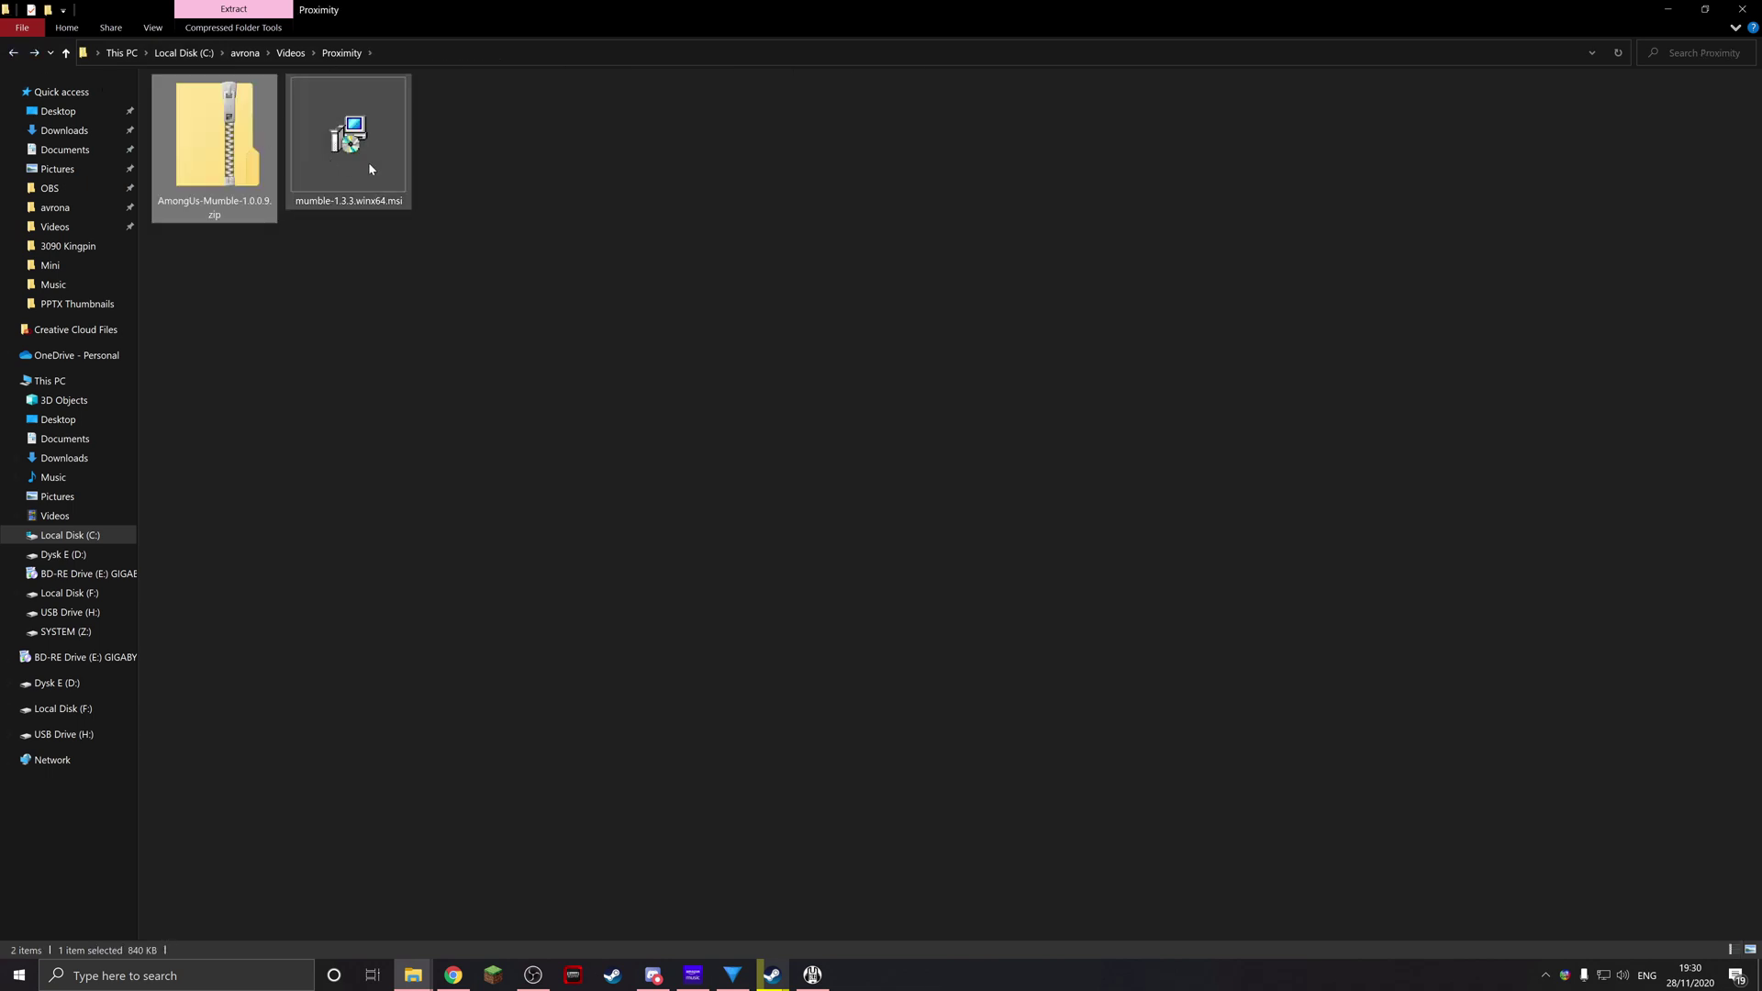
left_click(378, 163)
left_click_drag(173, 289, 440, 73)
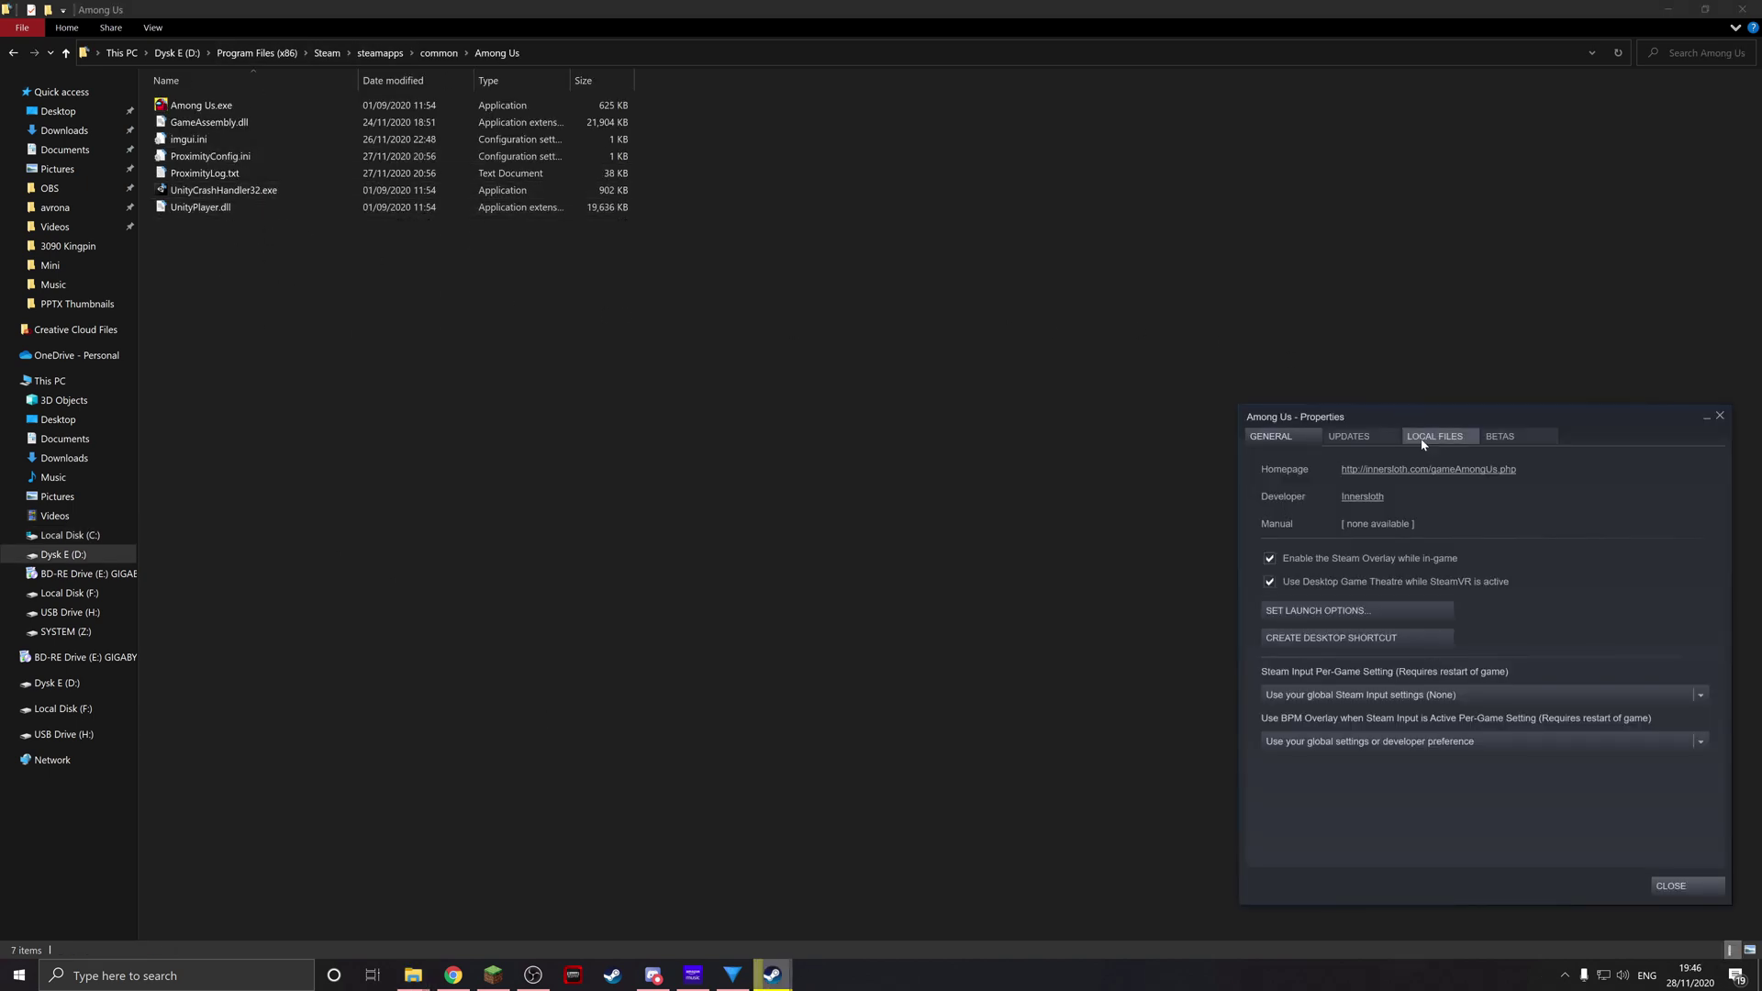
Open the Among Us game folder from its Steam local files and paste AmongUs-Mumble-1.0.0.9.zip into it
left_click(1444, 442)
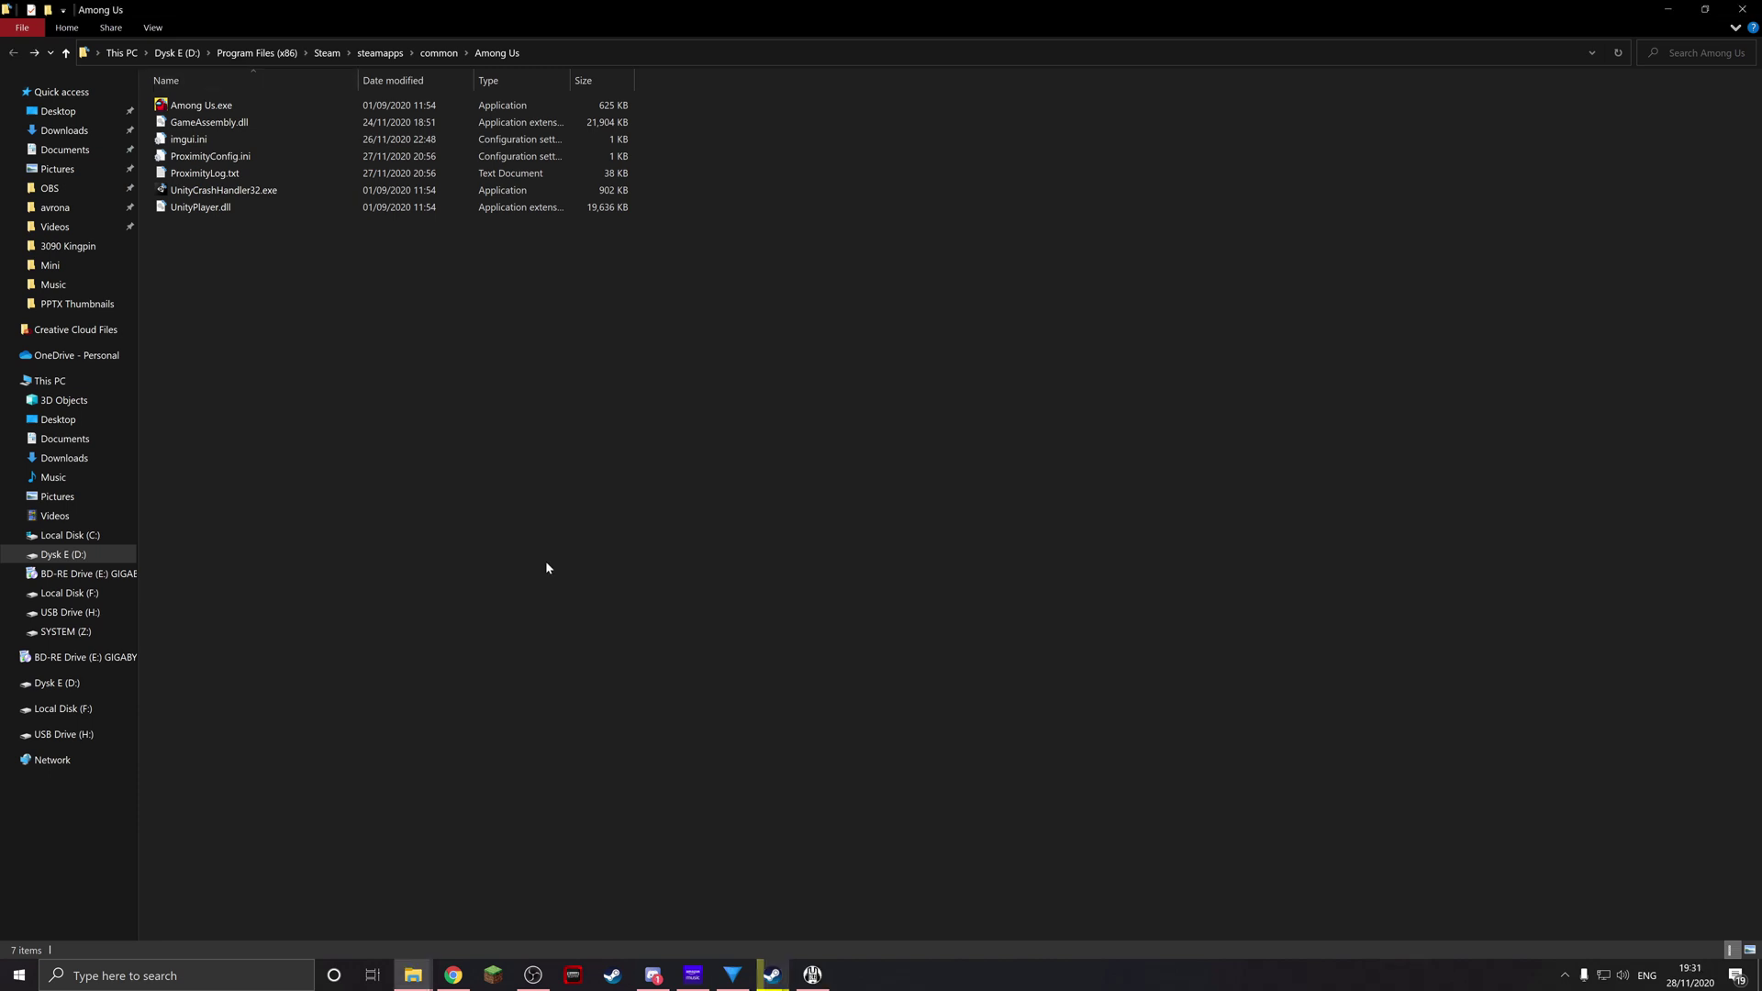
key("ctrl+v")
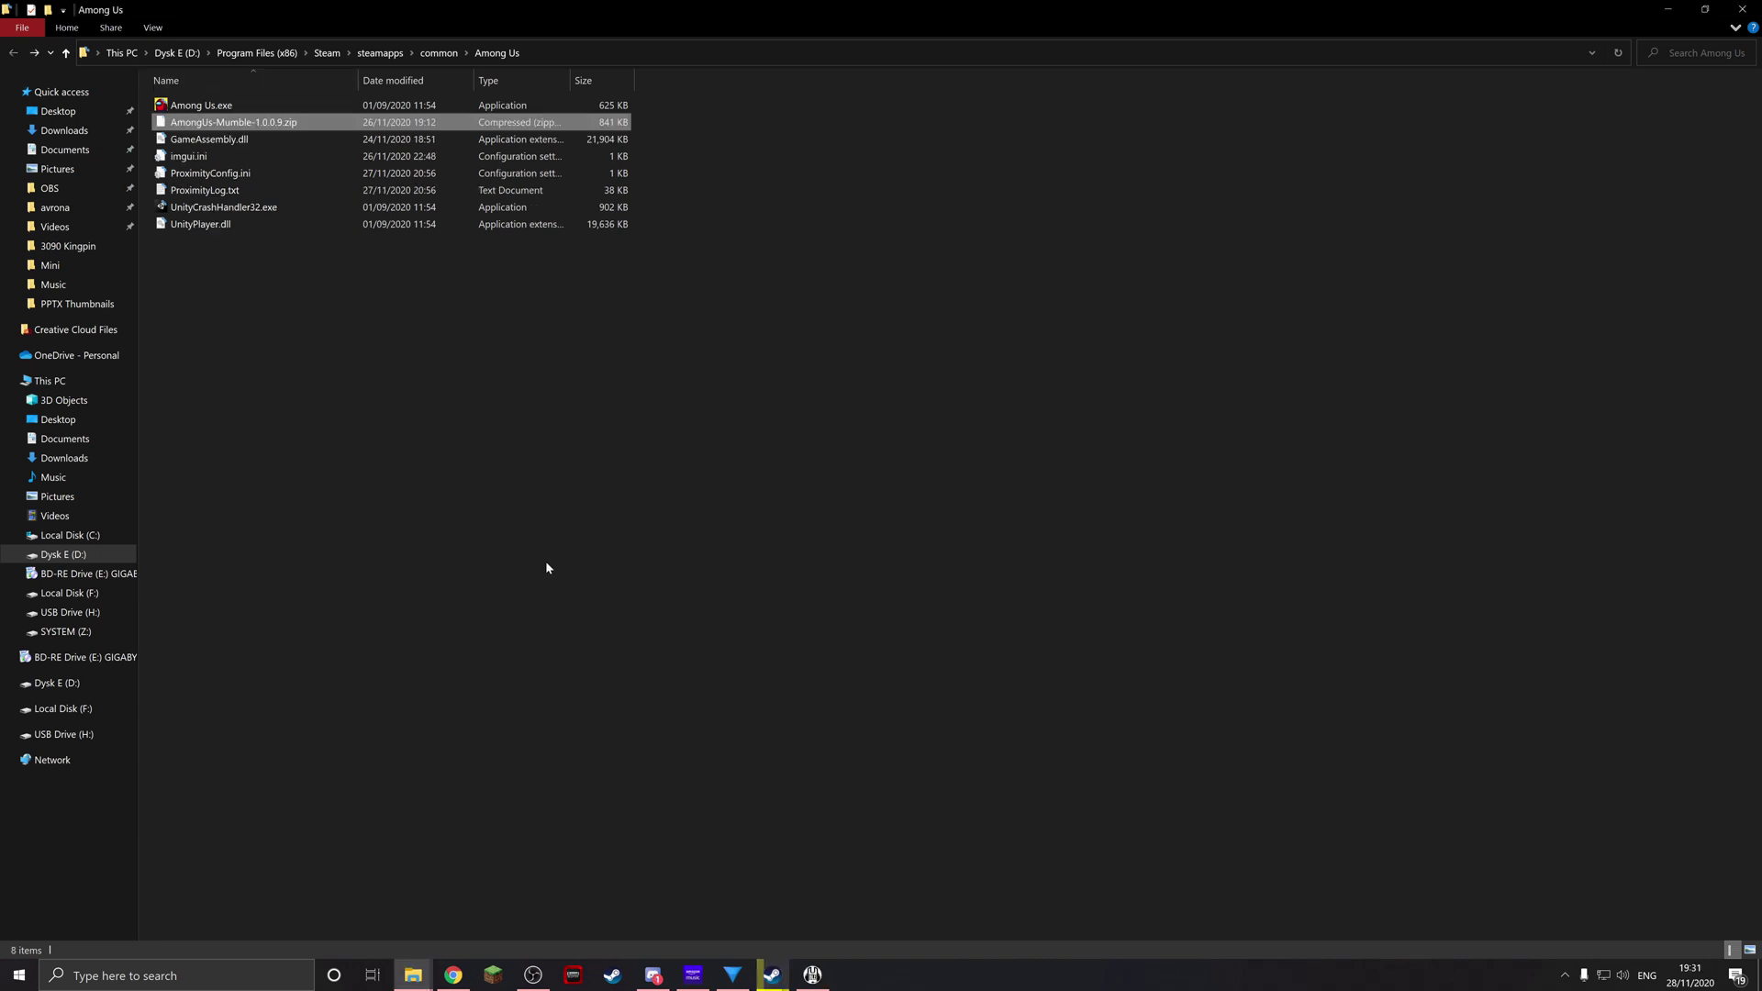
Extract all of AmongUs-Mumble-1.0.0.9.zip into its default subfolder inside the Among Us folder
right_click(302, 126)
left_click(354, 215)
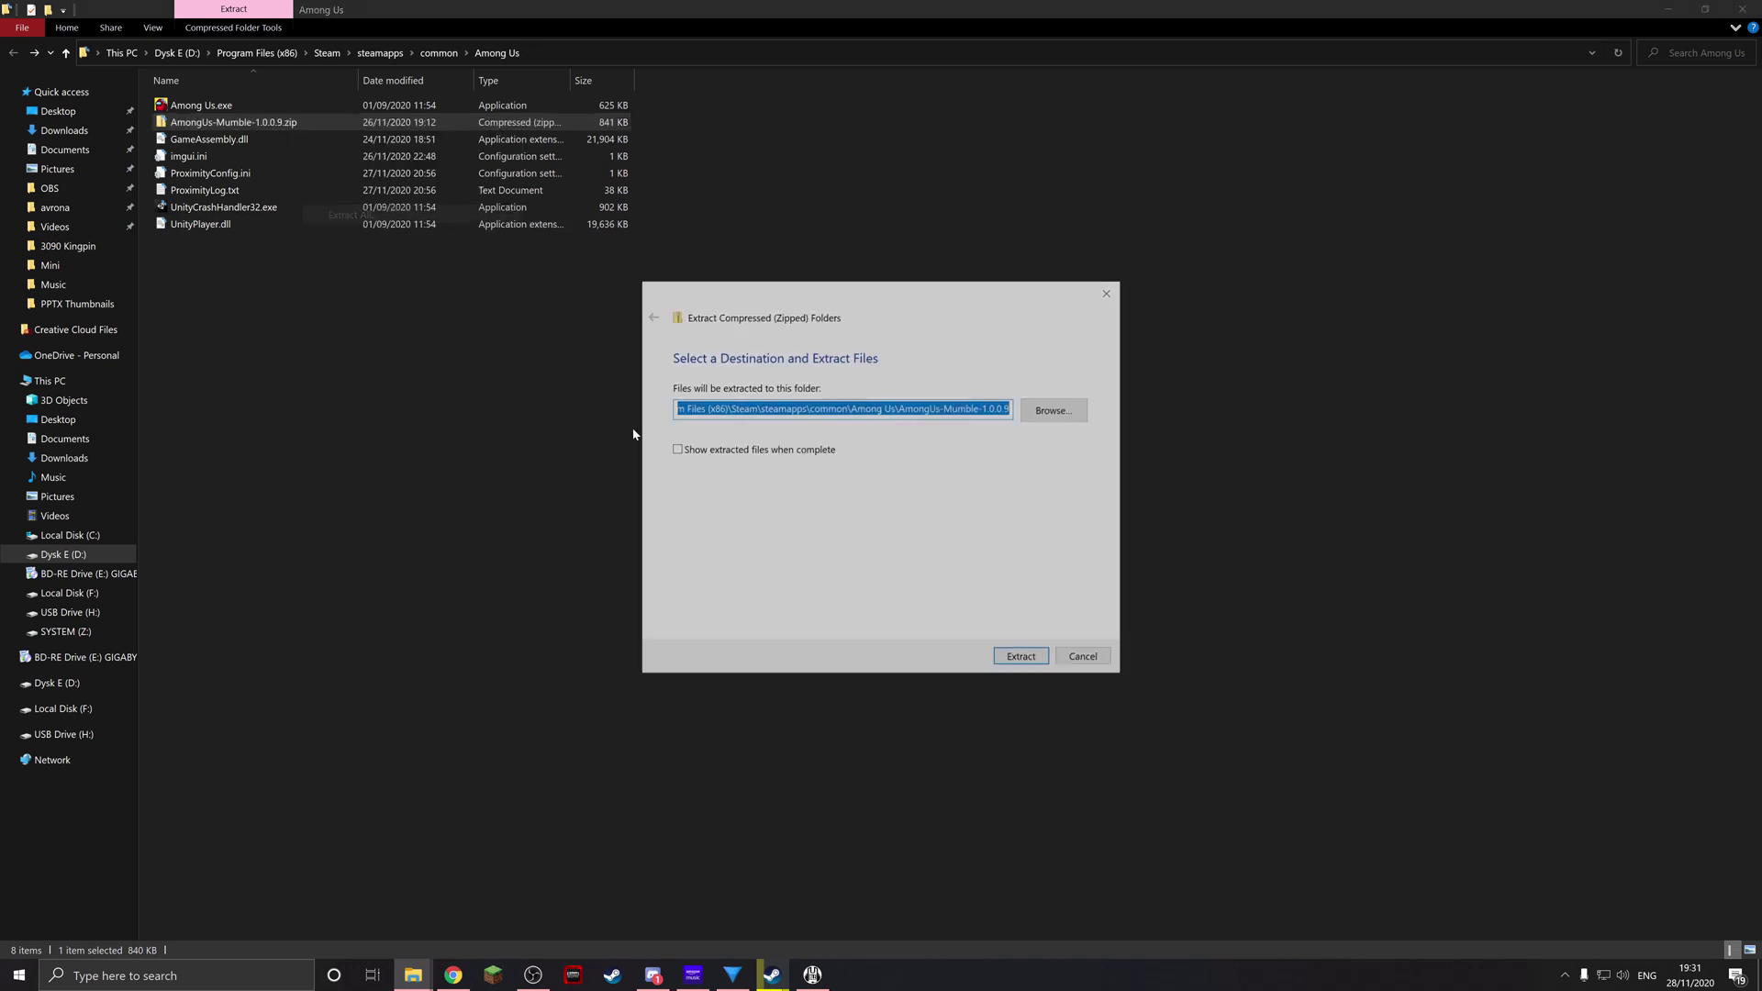
left_click(1022, 659)
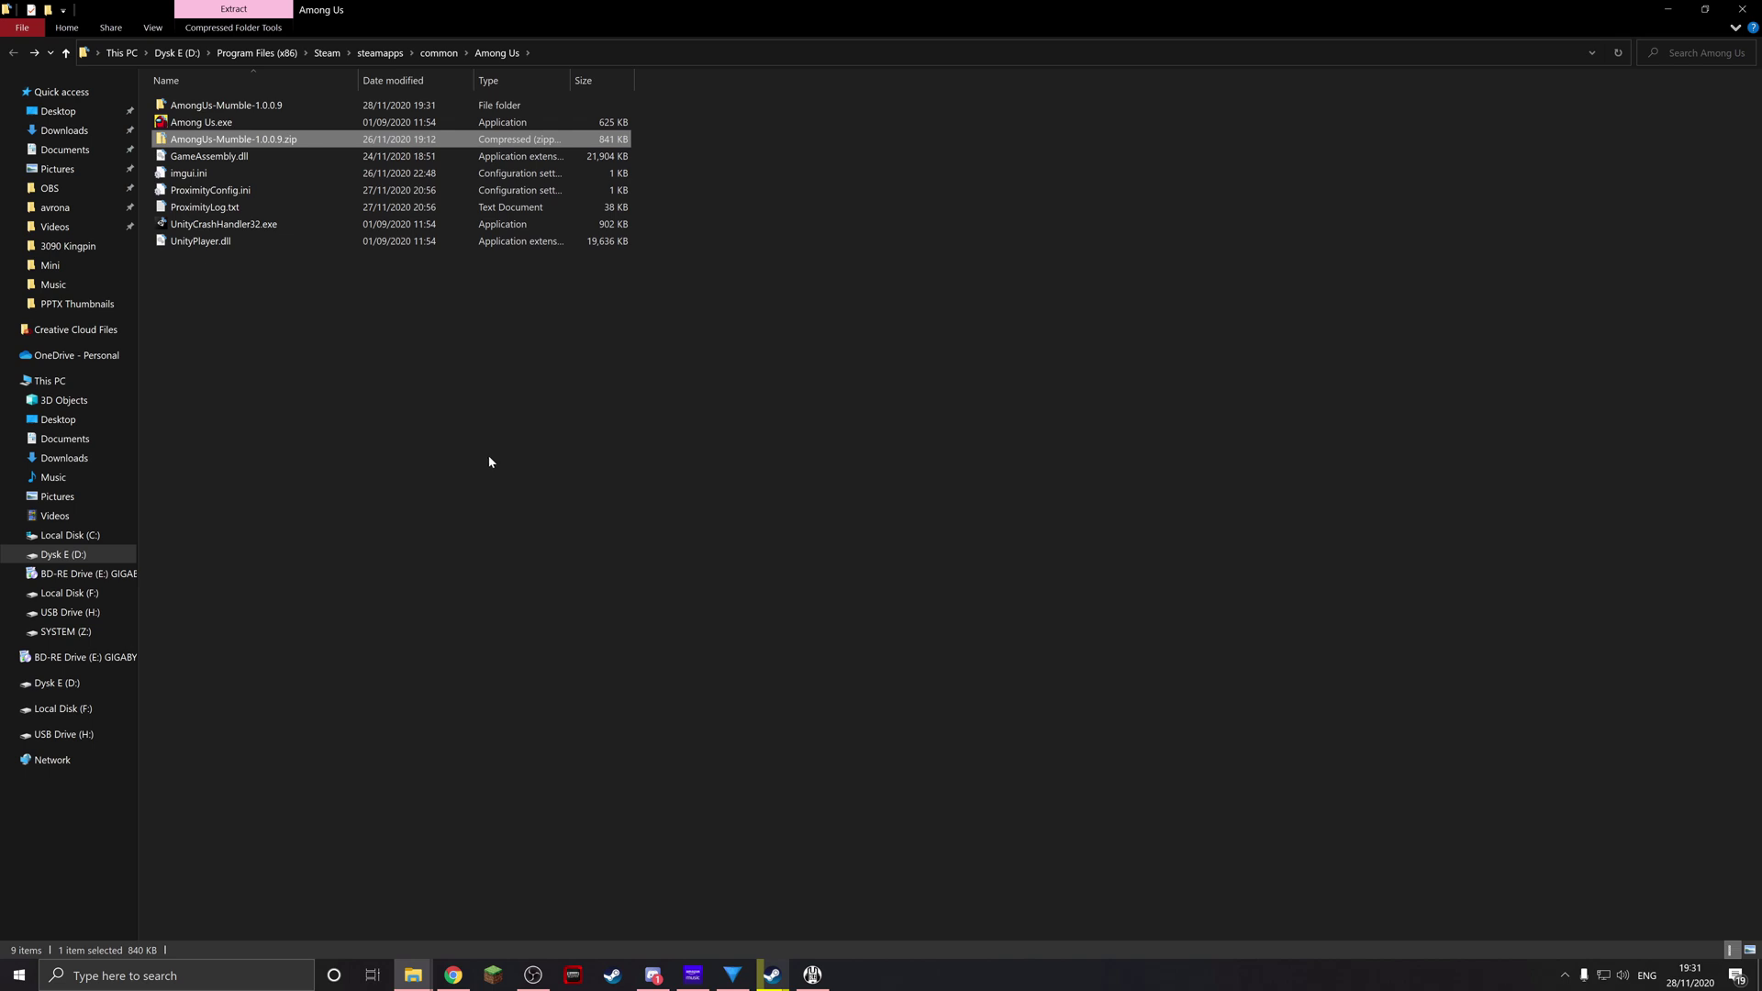
left_click(391, 272)
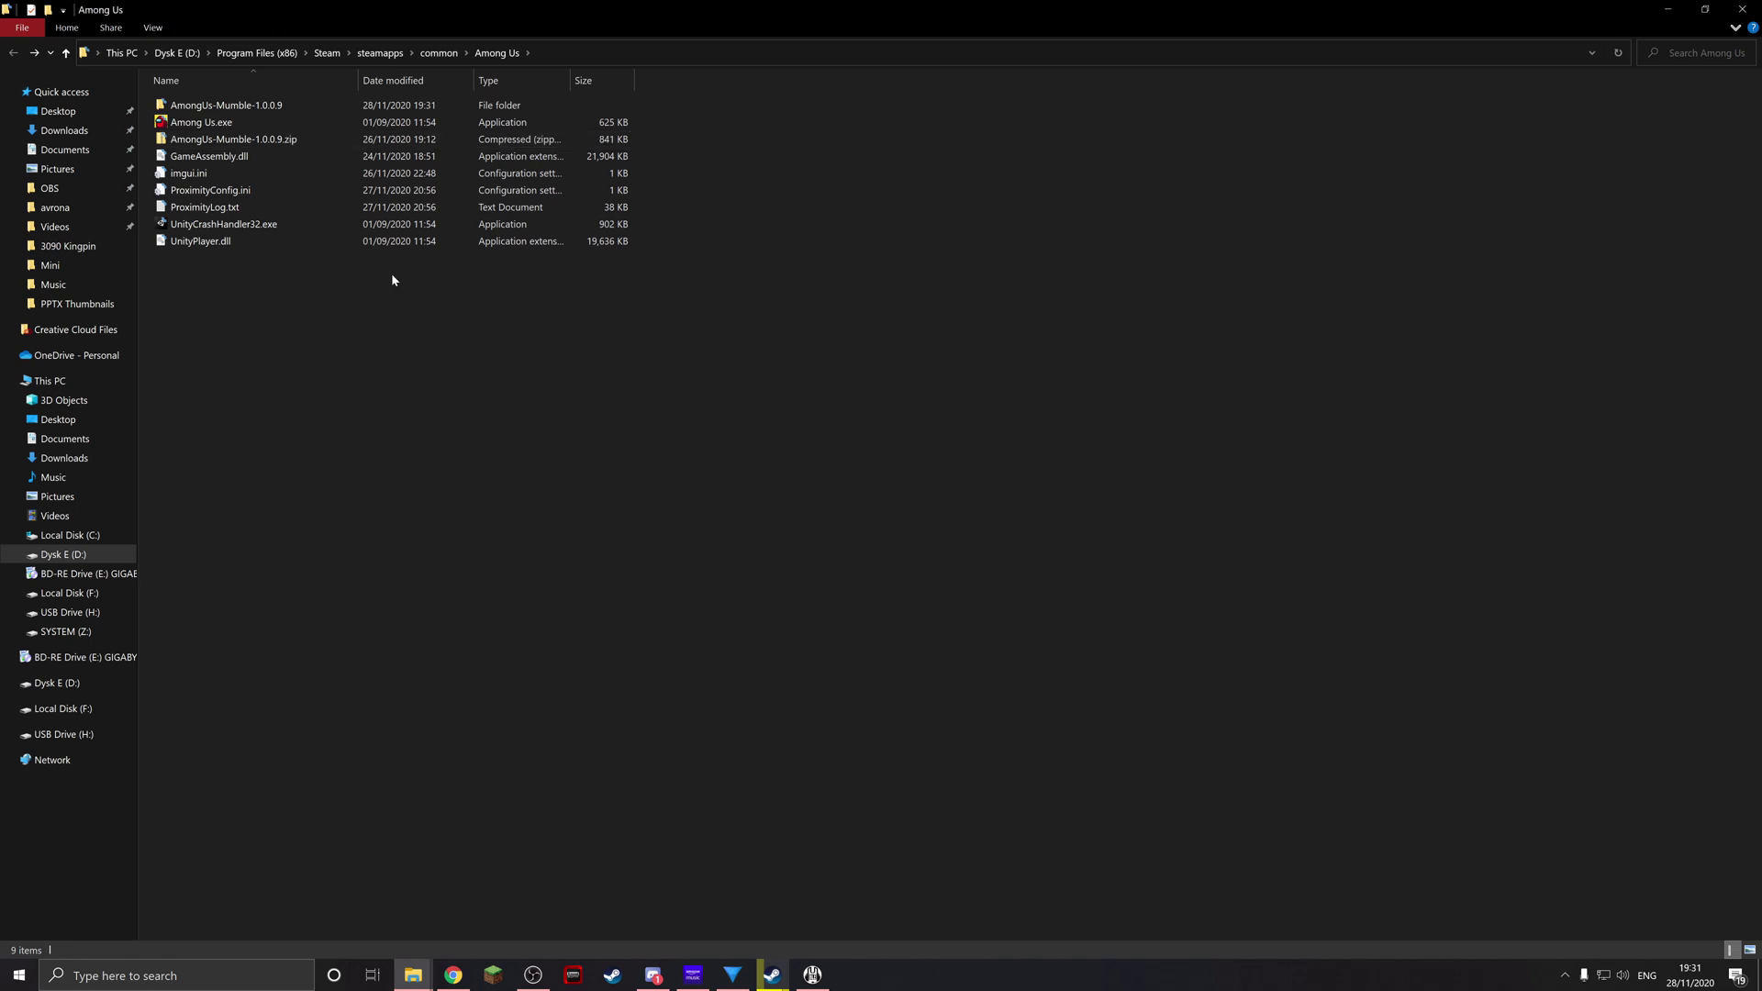
Move winhttp.dll from the extracted AmongUs-Mumble-1.0.0.9 folder into the Among Us folder
double_click(286, 106)
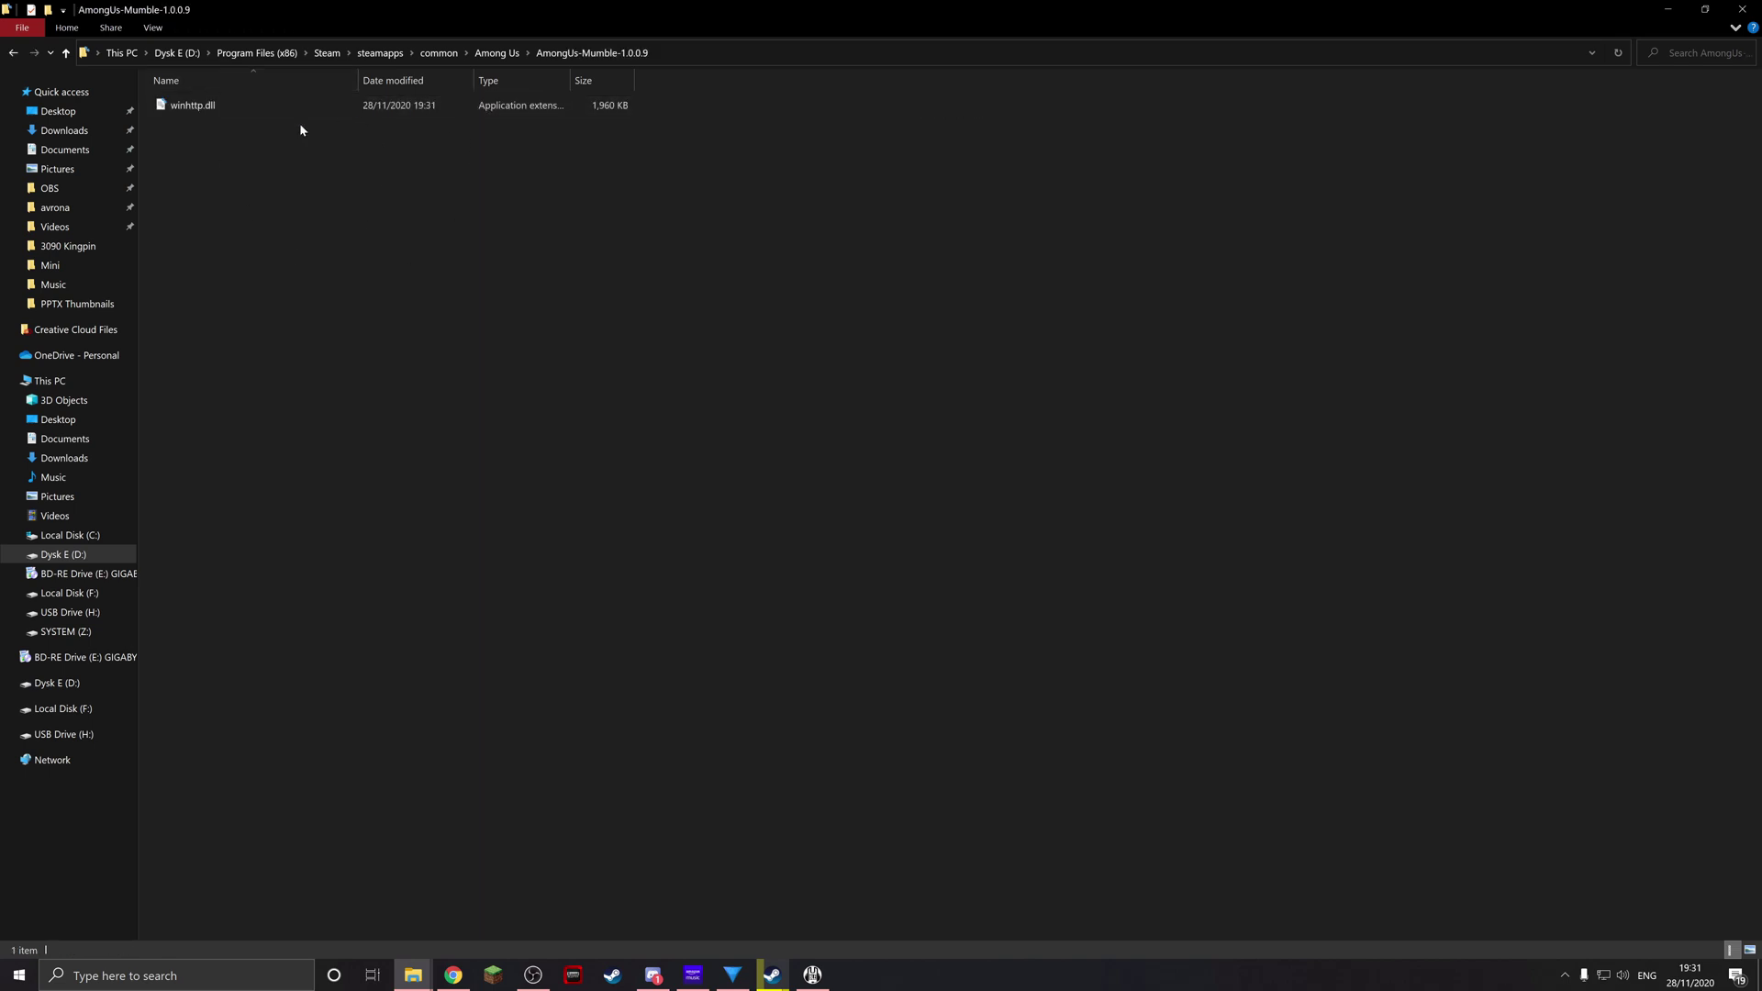
left_click_drag(271, 110, 499, 55)
left_click(500, 55)
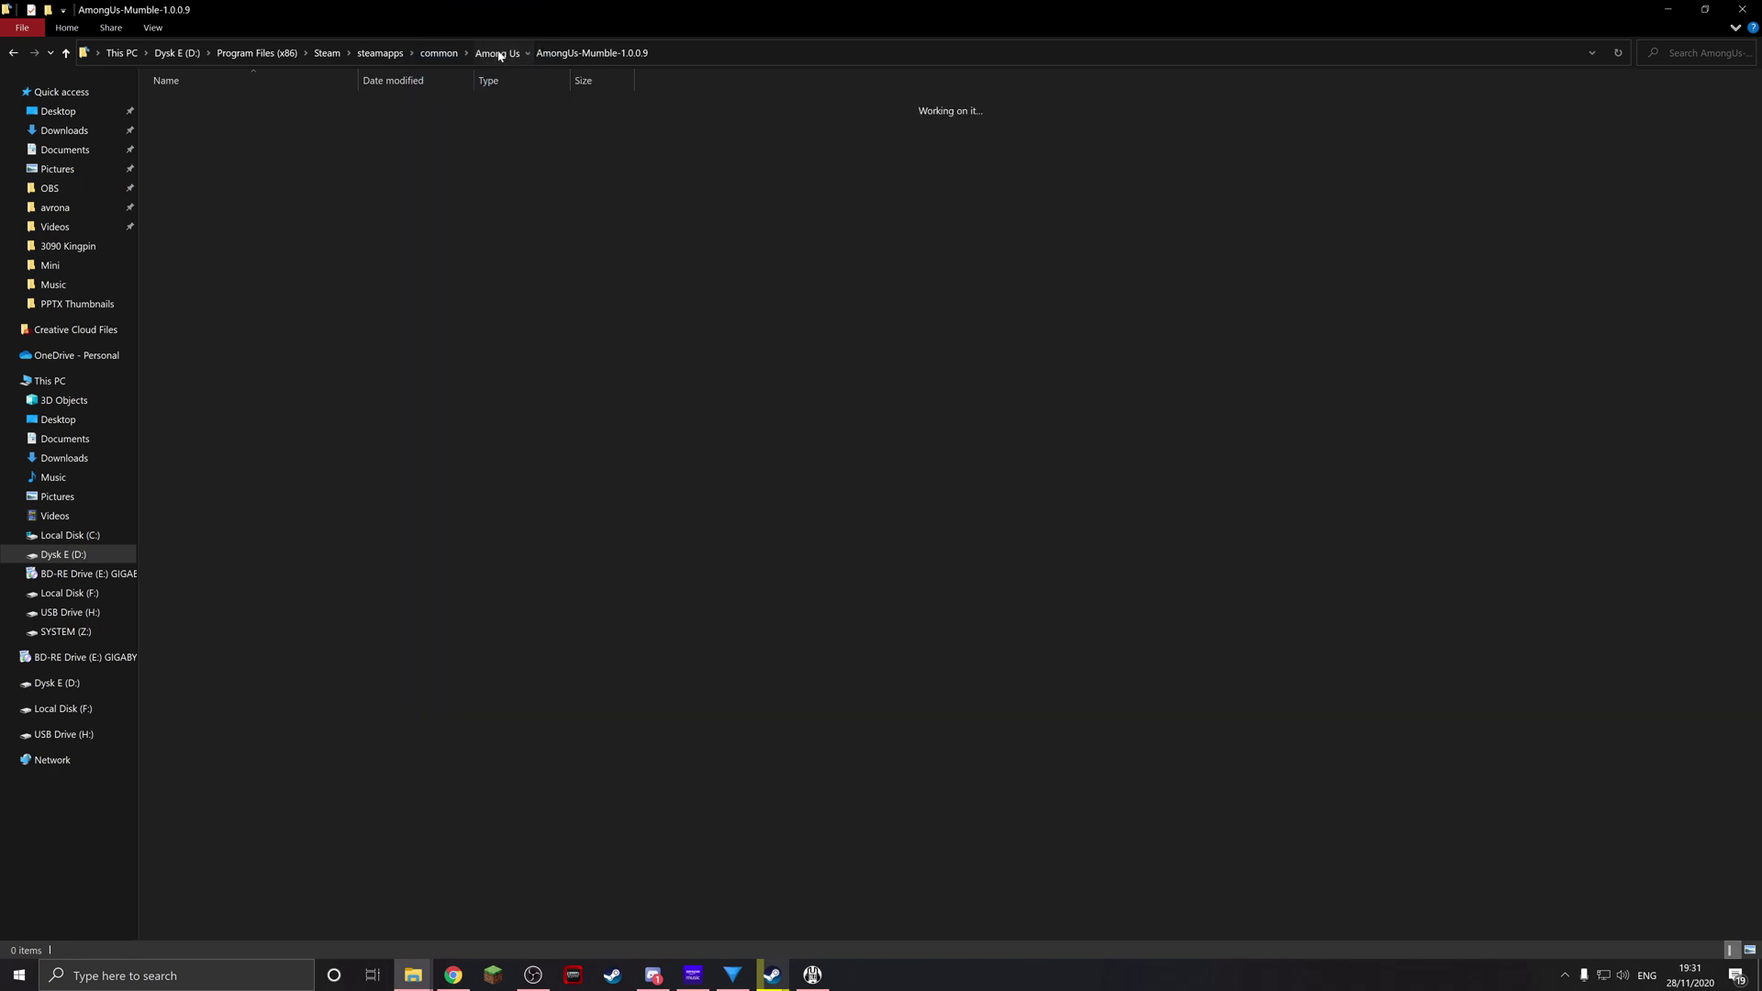
left_click_drag(210, 373, 402, 87)
left_click(197, 260)
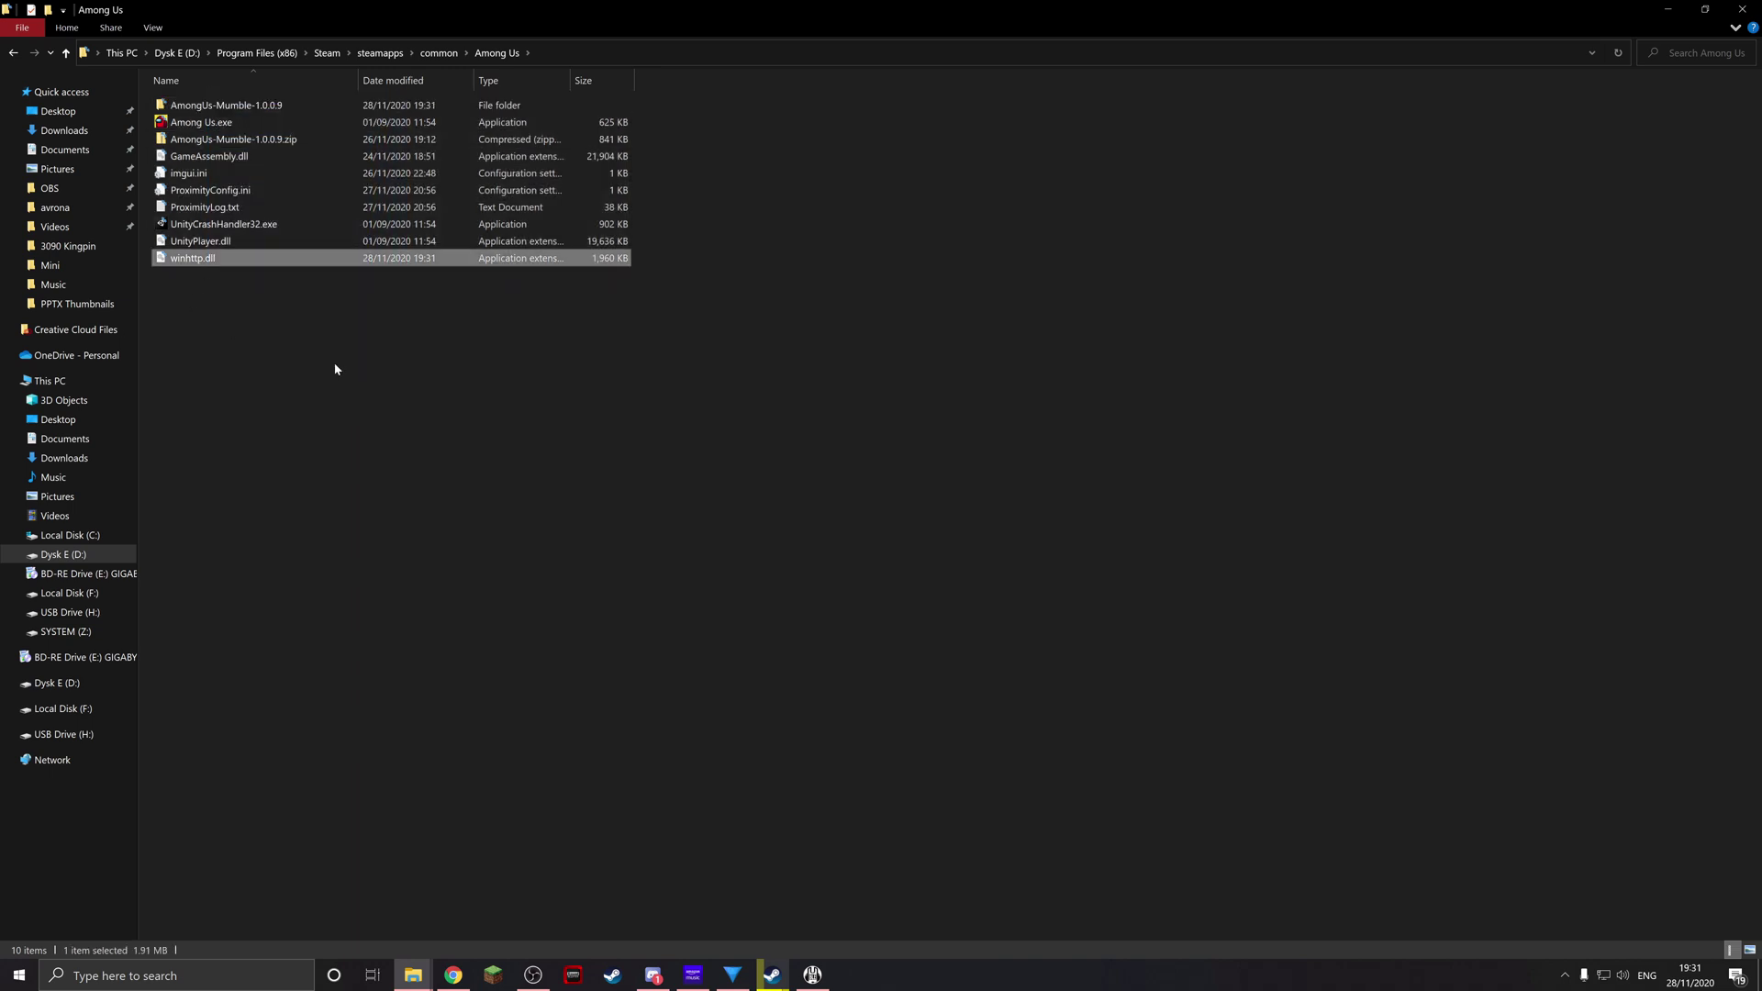
left_click(220, 264)
left_click(248, 303)
Delete the extracted AmongUs-Mumble-1.0.0.9 folder and its zip archive from the Among Us folder
left_click(215, 108)
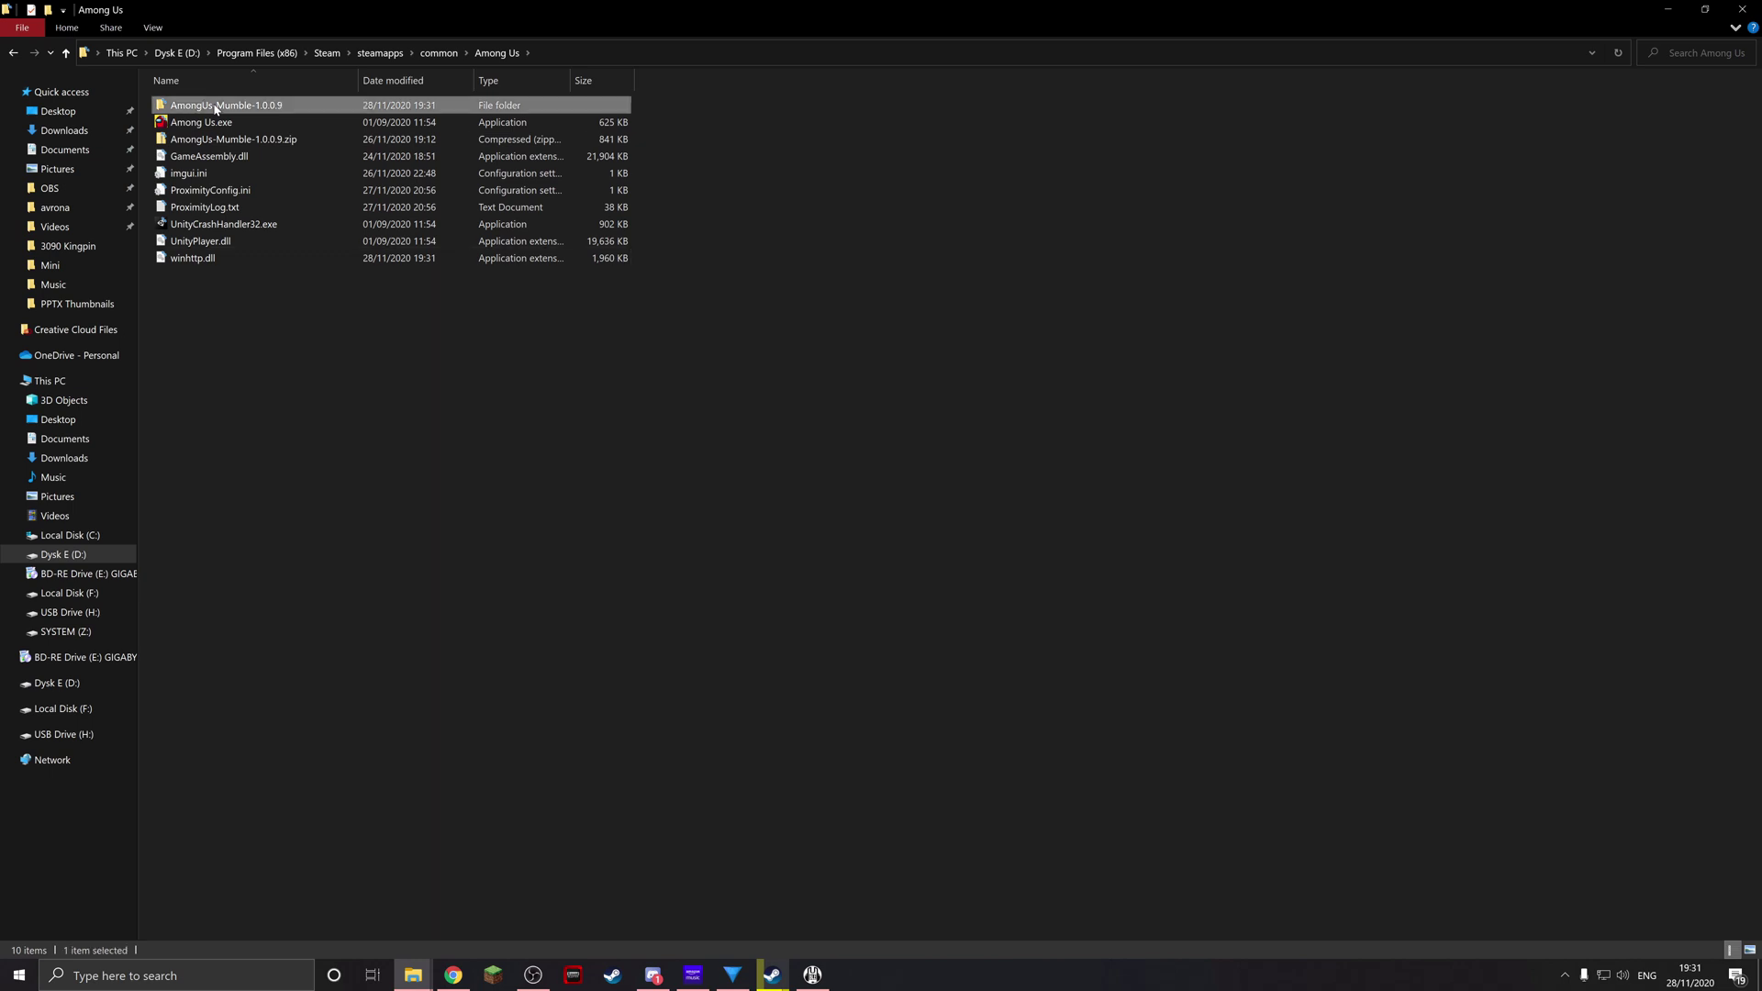
key("Delete")
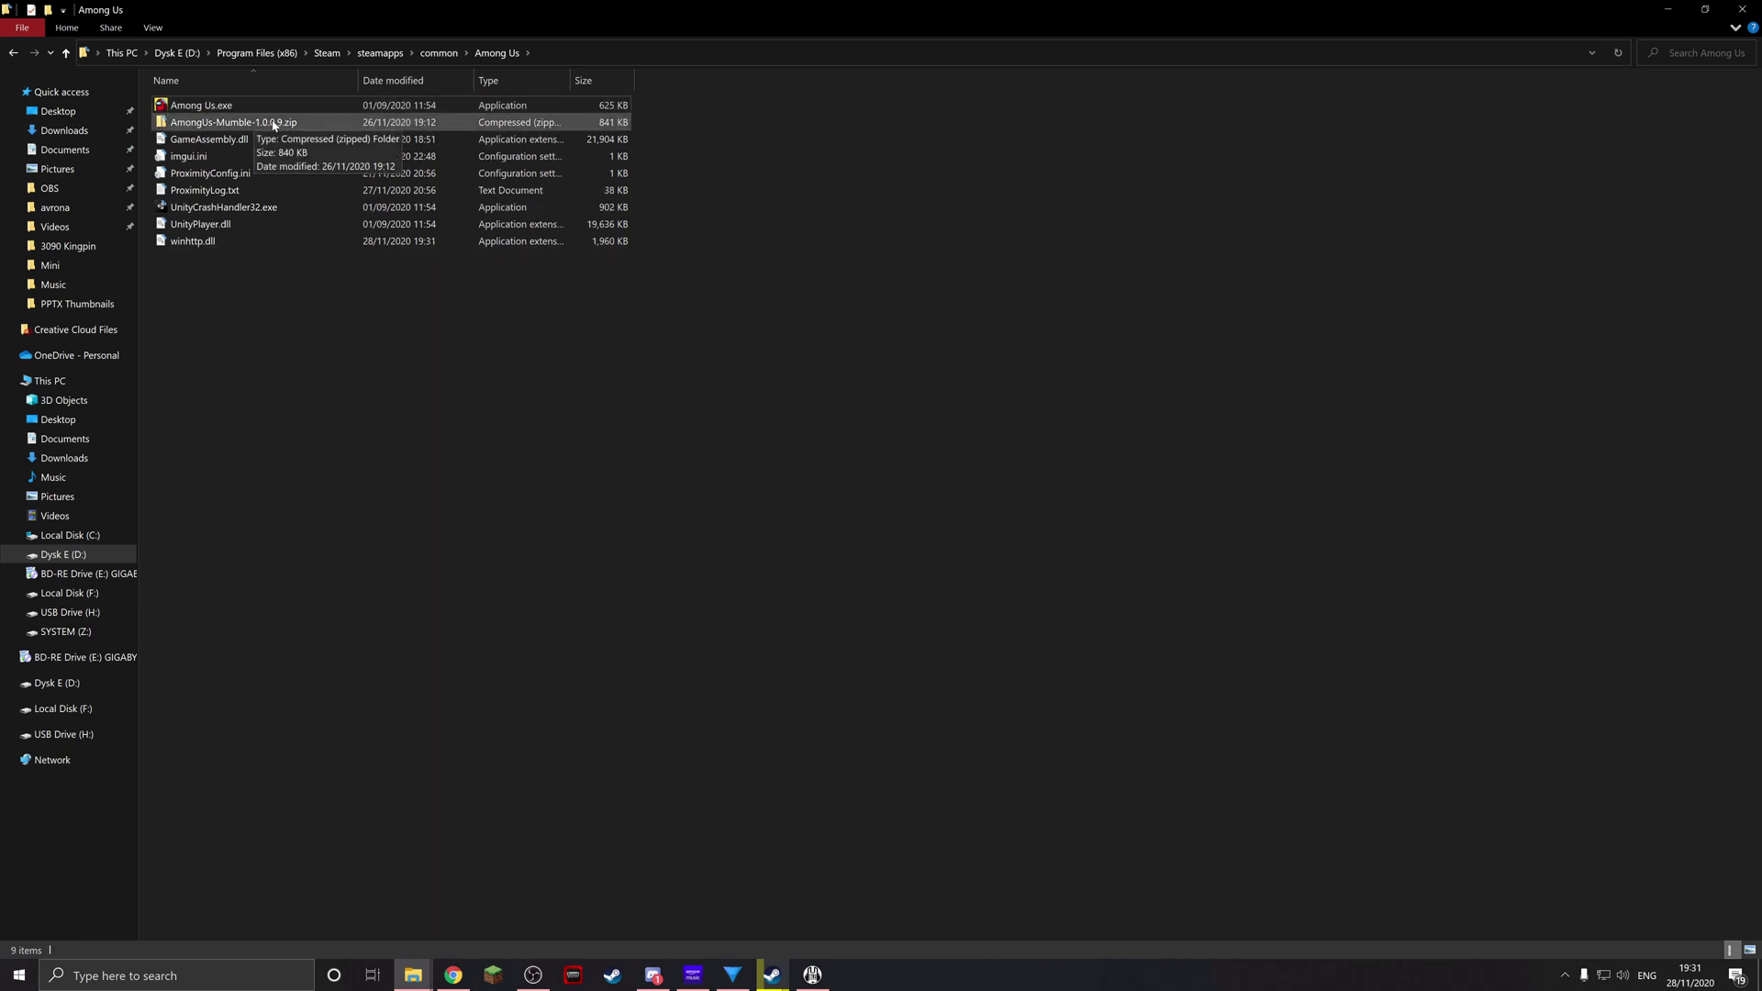
left_click(273, 123)
key("Delete")
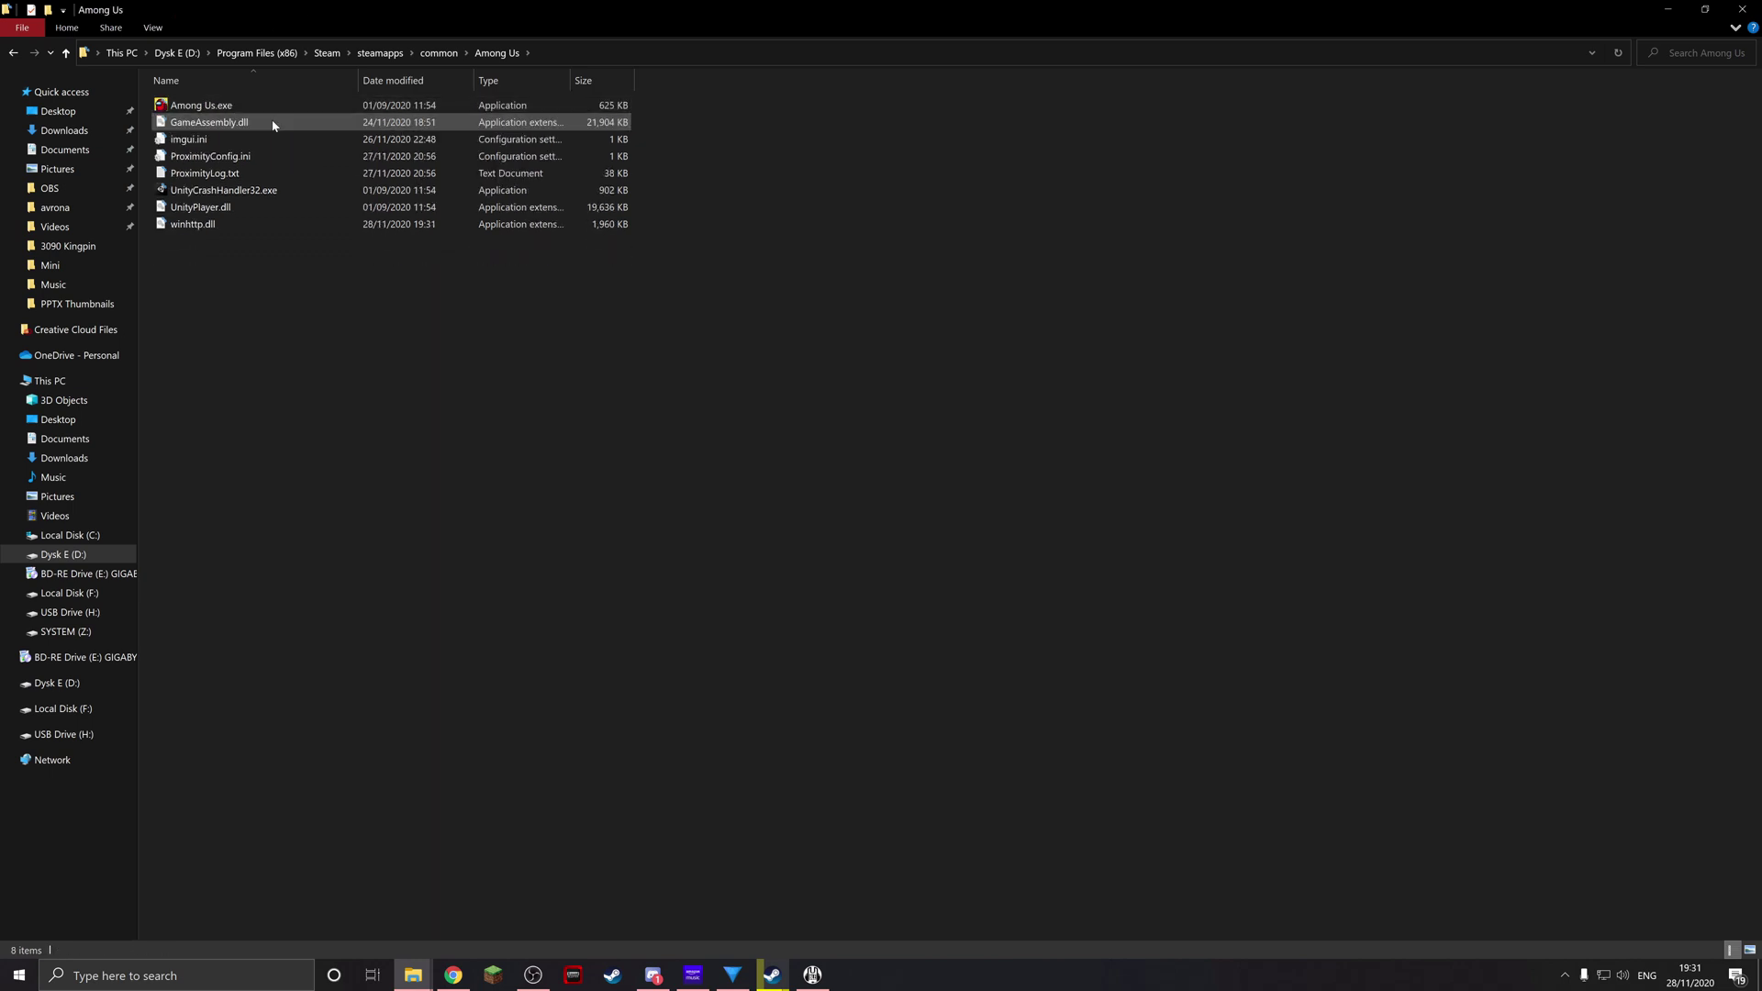
left_click_drag(257, 357, 147, 105)
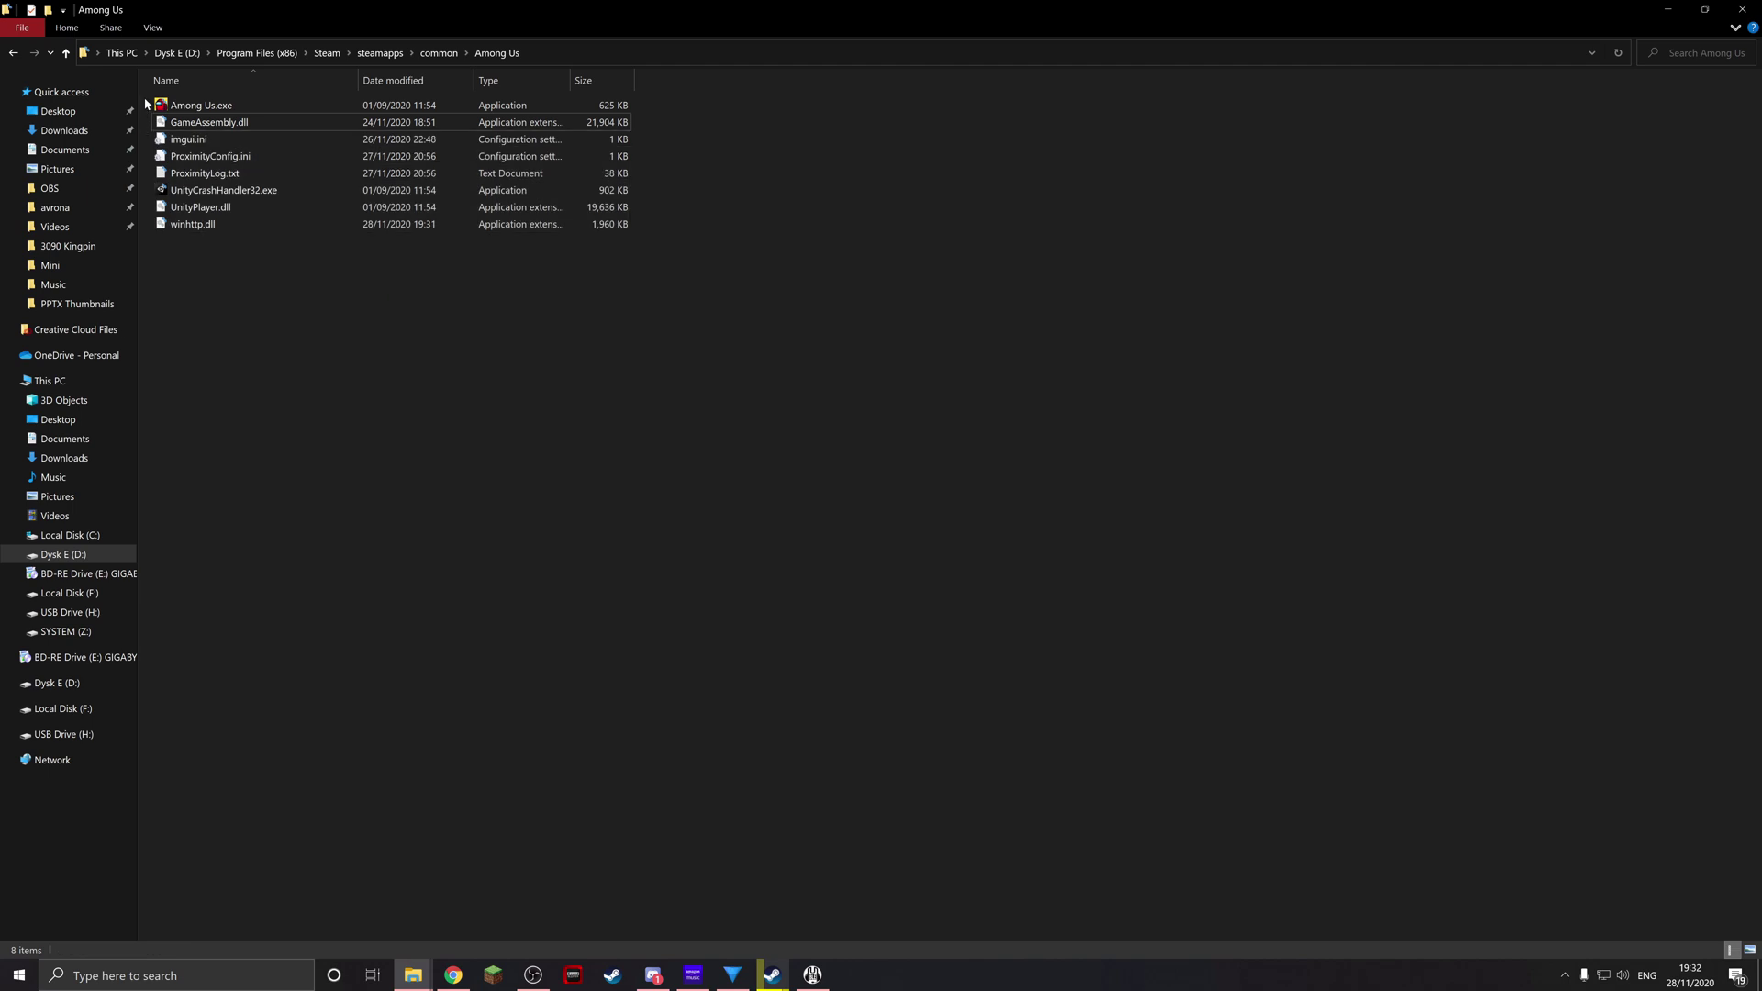
left_click(437, 52)
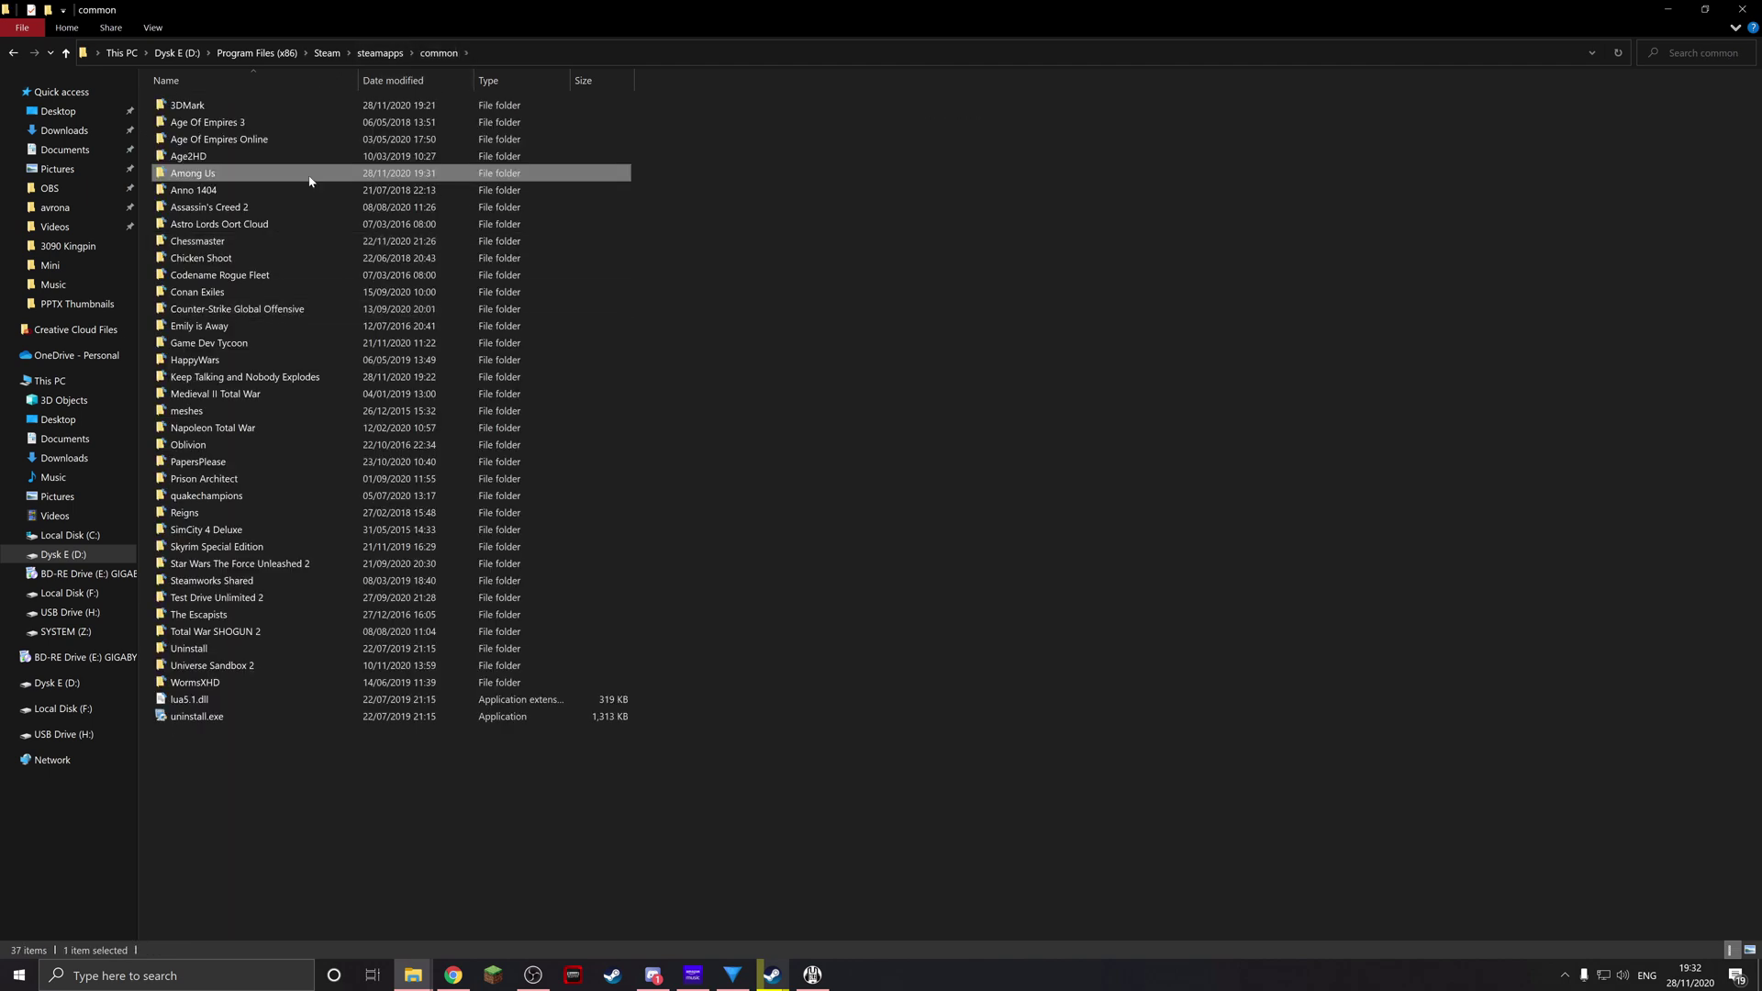
double_click(241, 178)
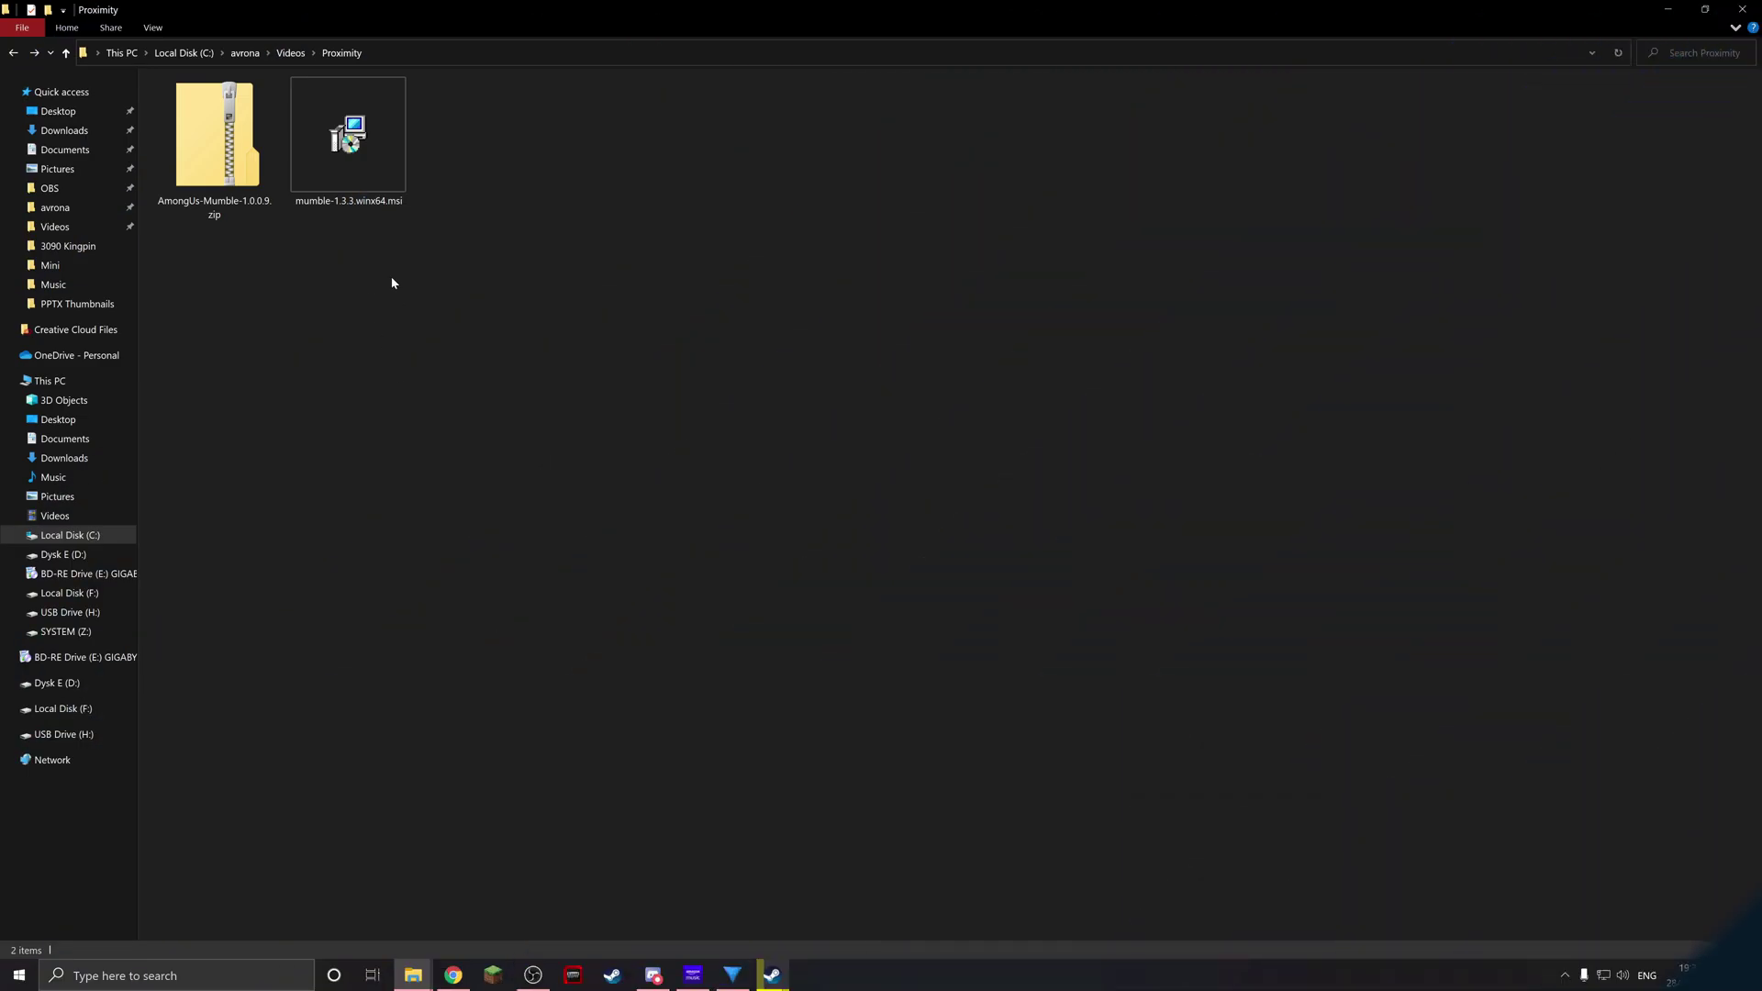
Run mumble-1.3.3.winx64.msi from the Proximity folder, advance to Custom Setup and inspect the client and server features
left_click(374, 191)
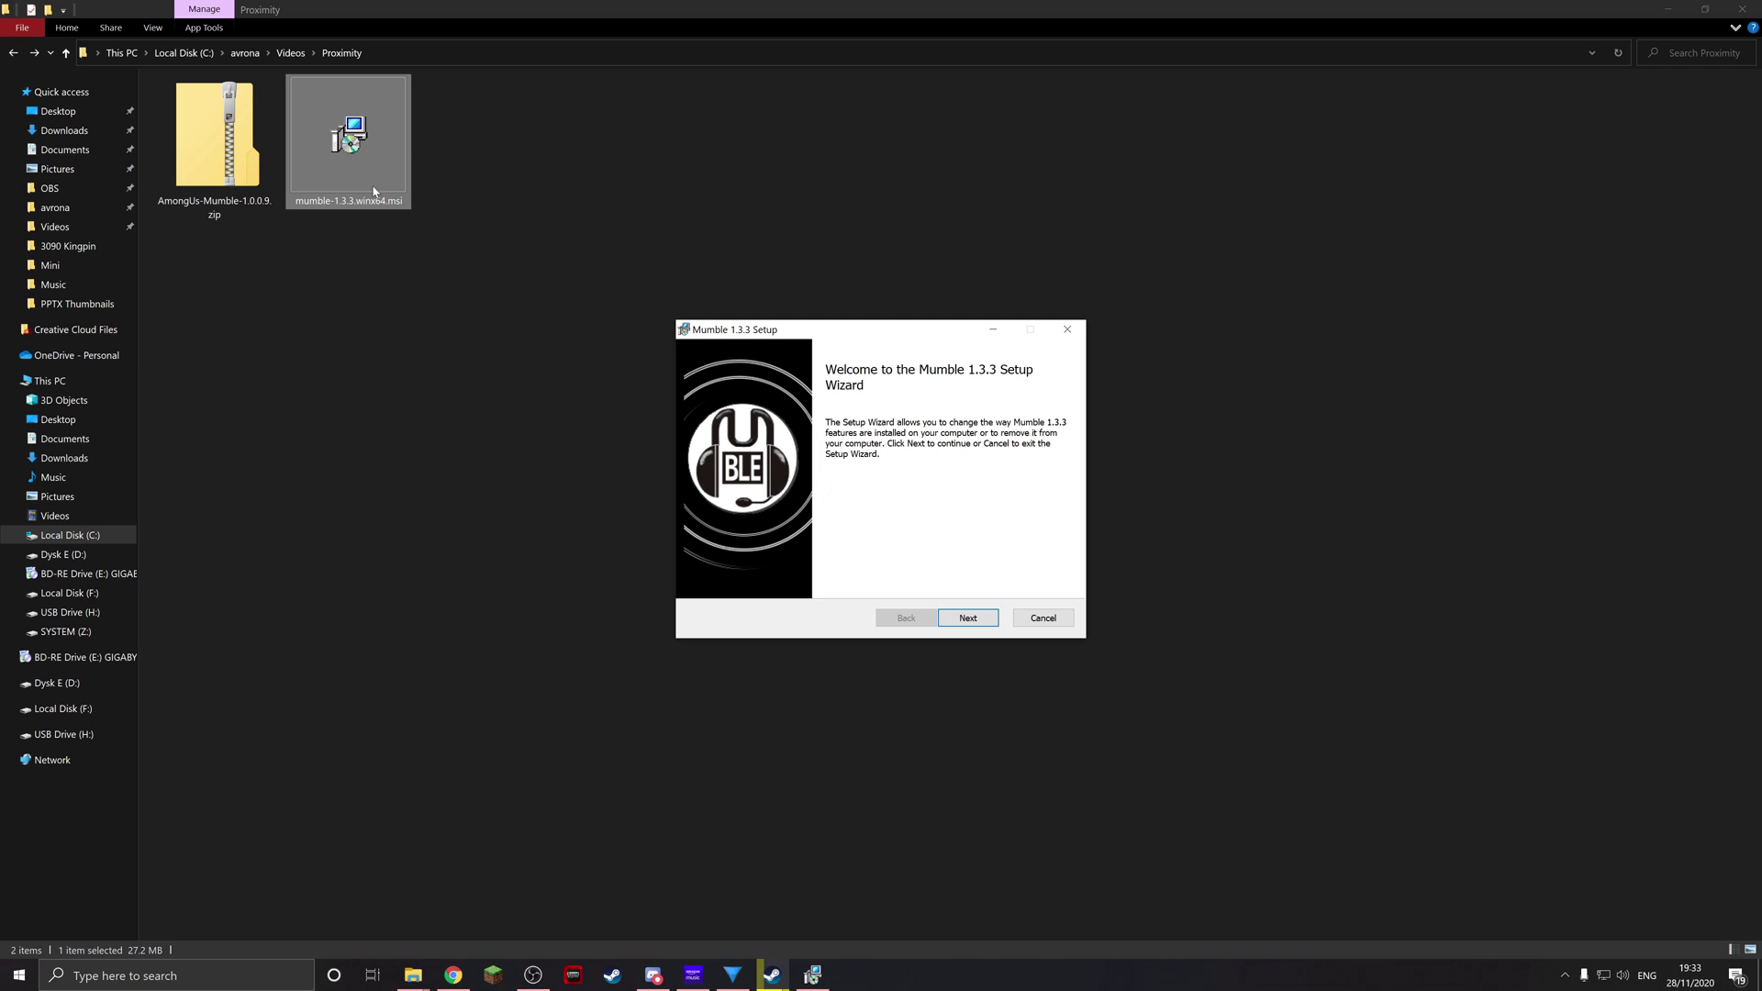
left_click(971, 631)
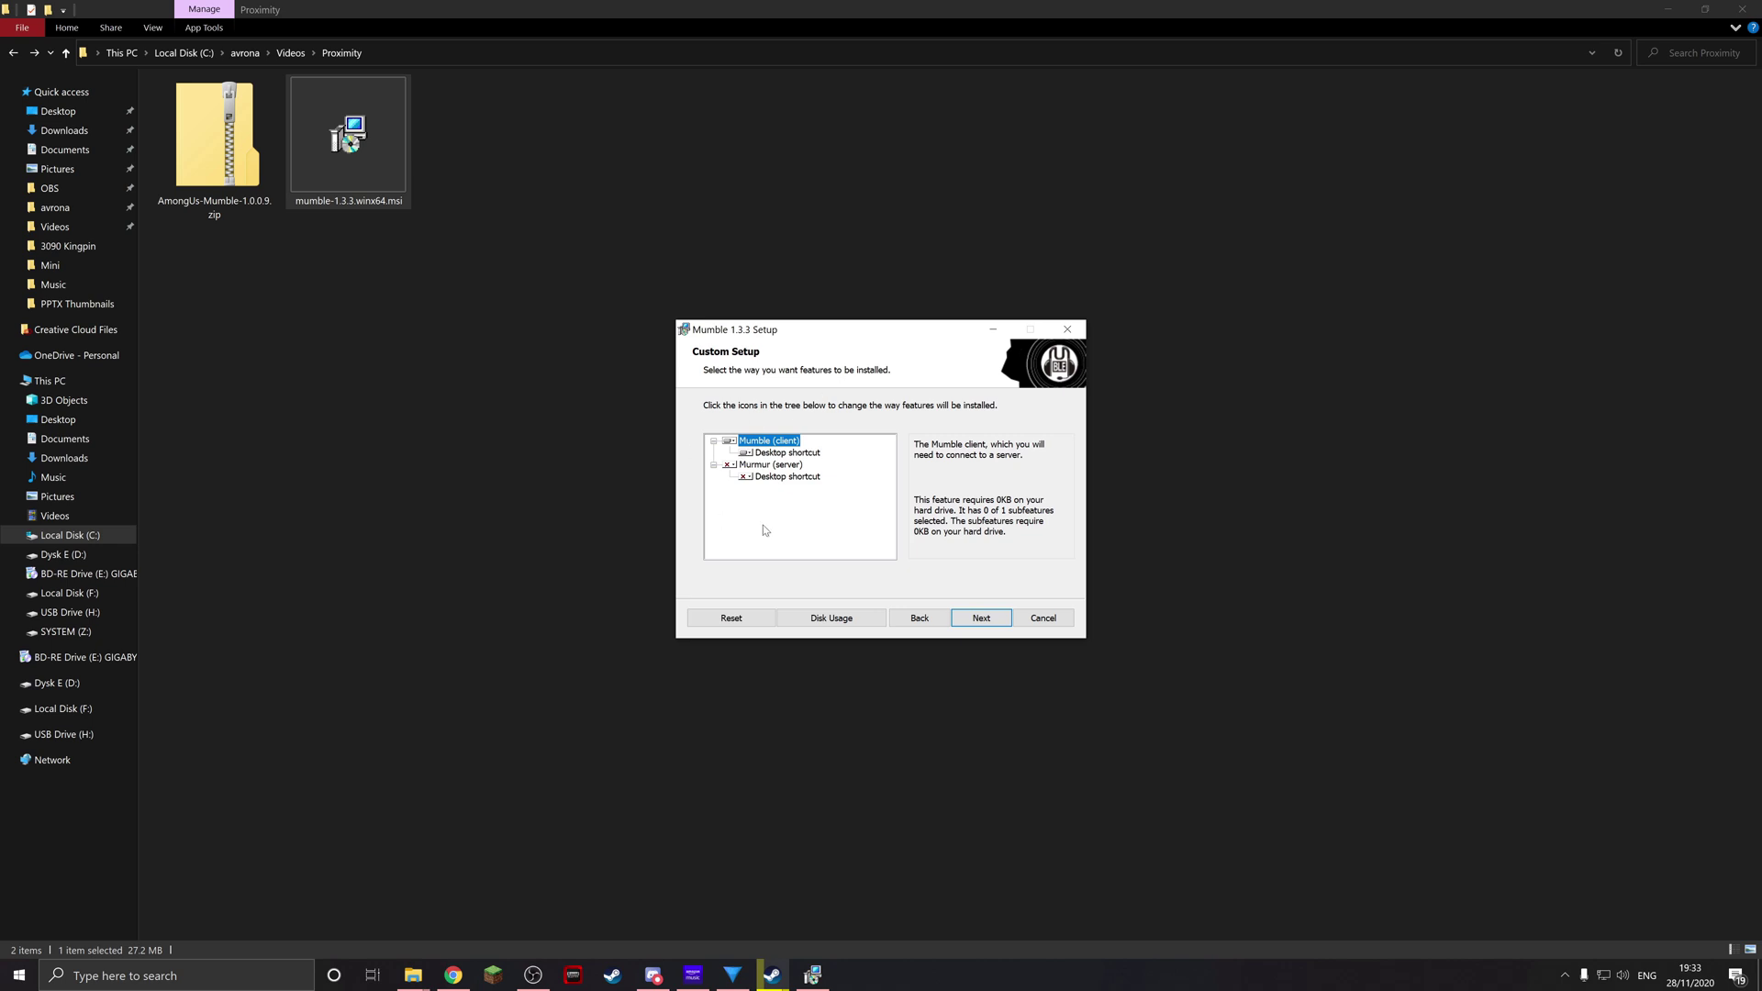
left_click(797, 455)
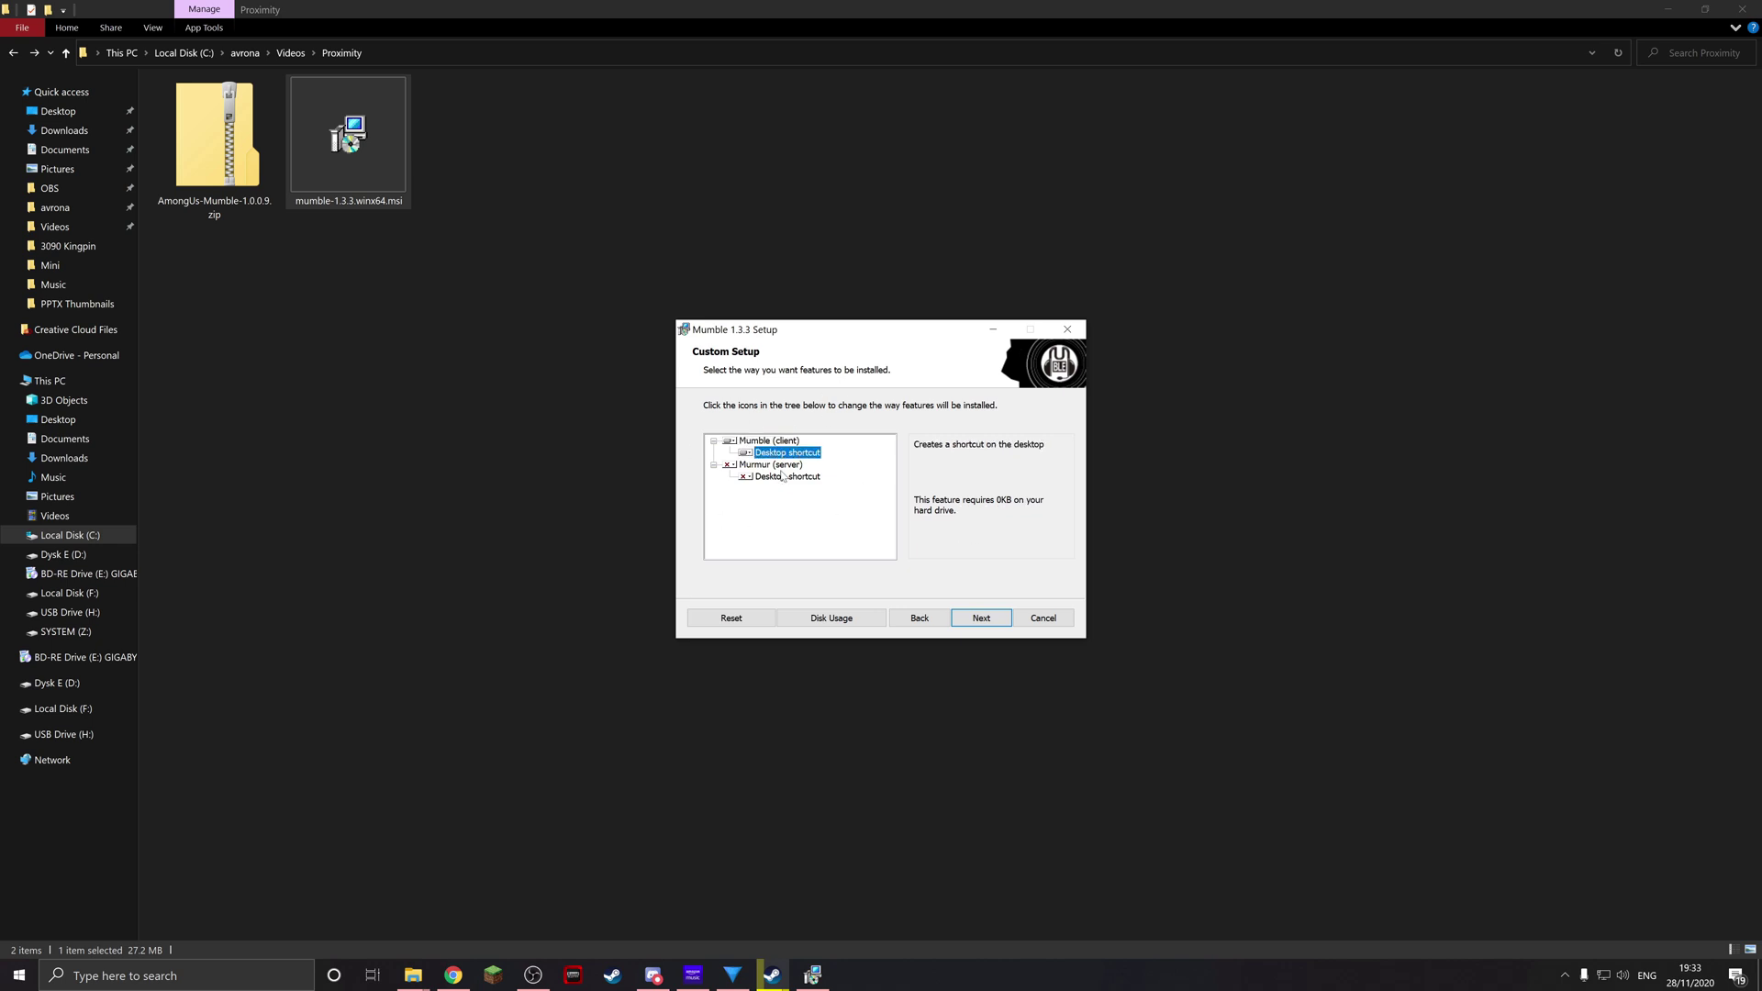
left_click(781, 466)
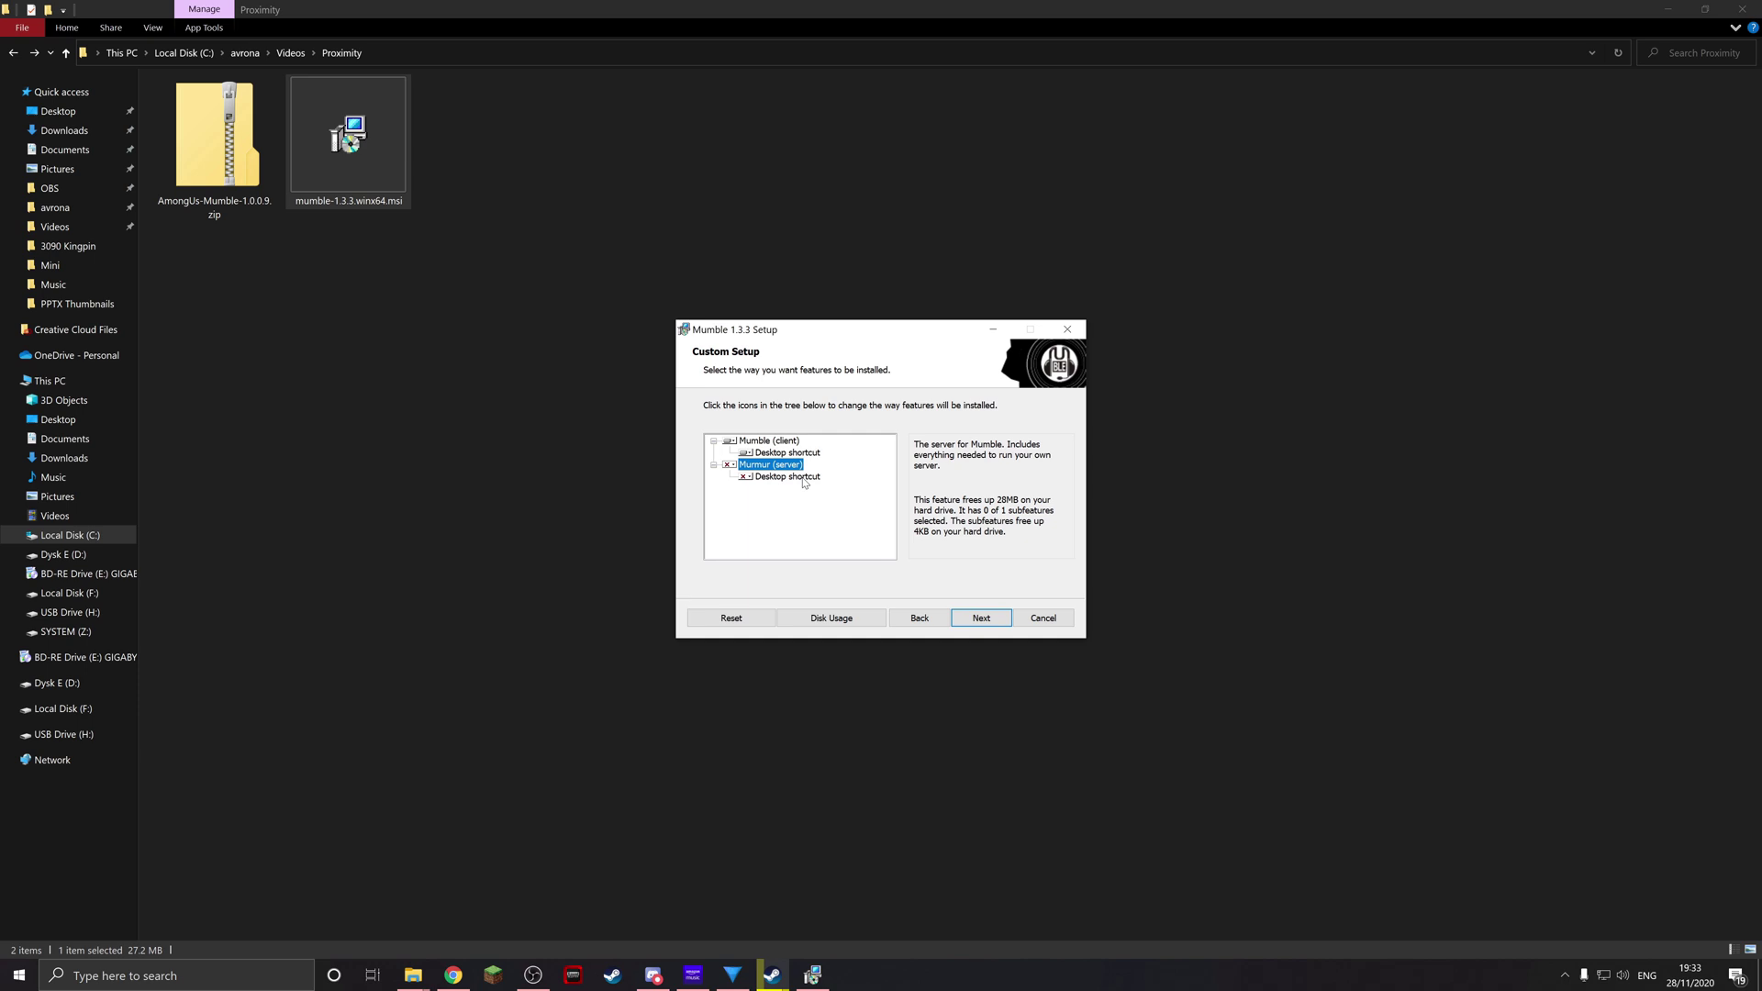
left_click(802, 478)
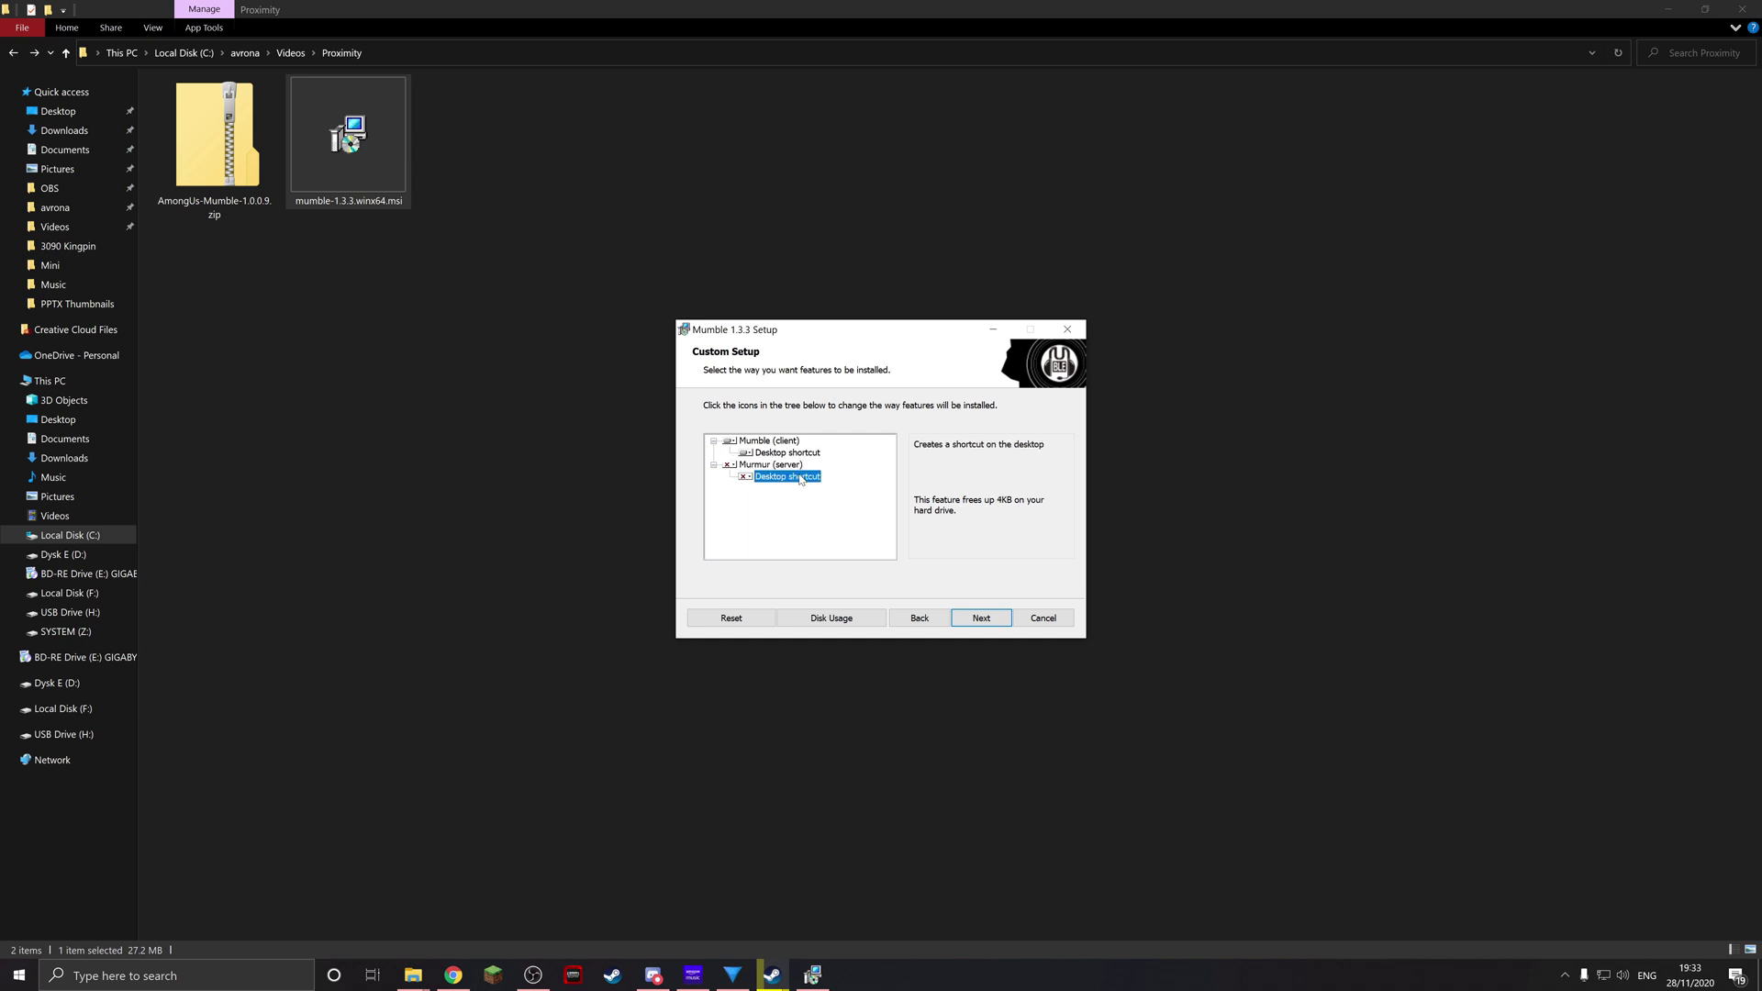
Set the Mumble client and Murmur server, including their desktop shortcuts, to be installed on the local hard drive and continue the setup
left_click(731, 442)
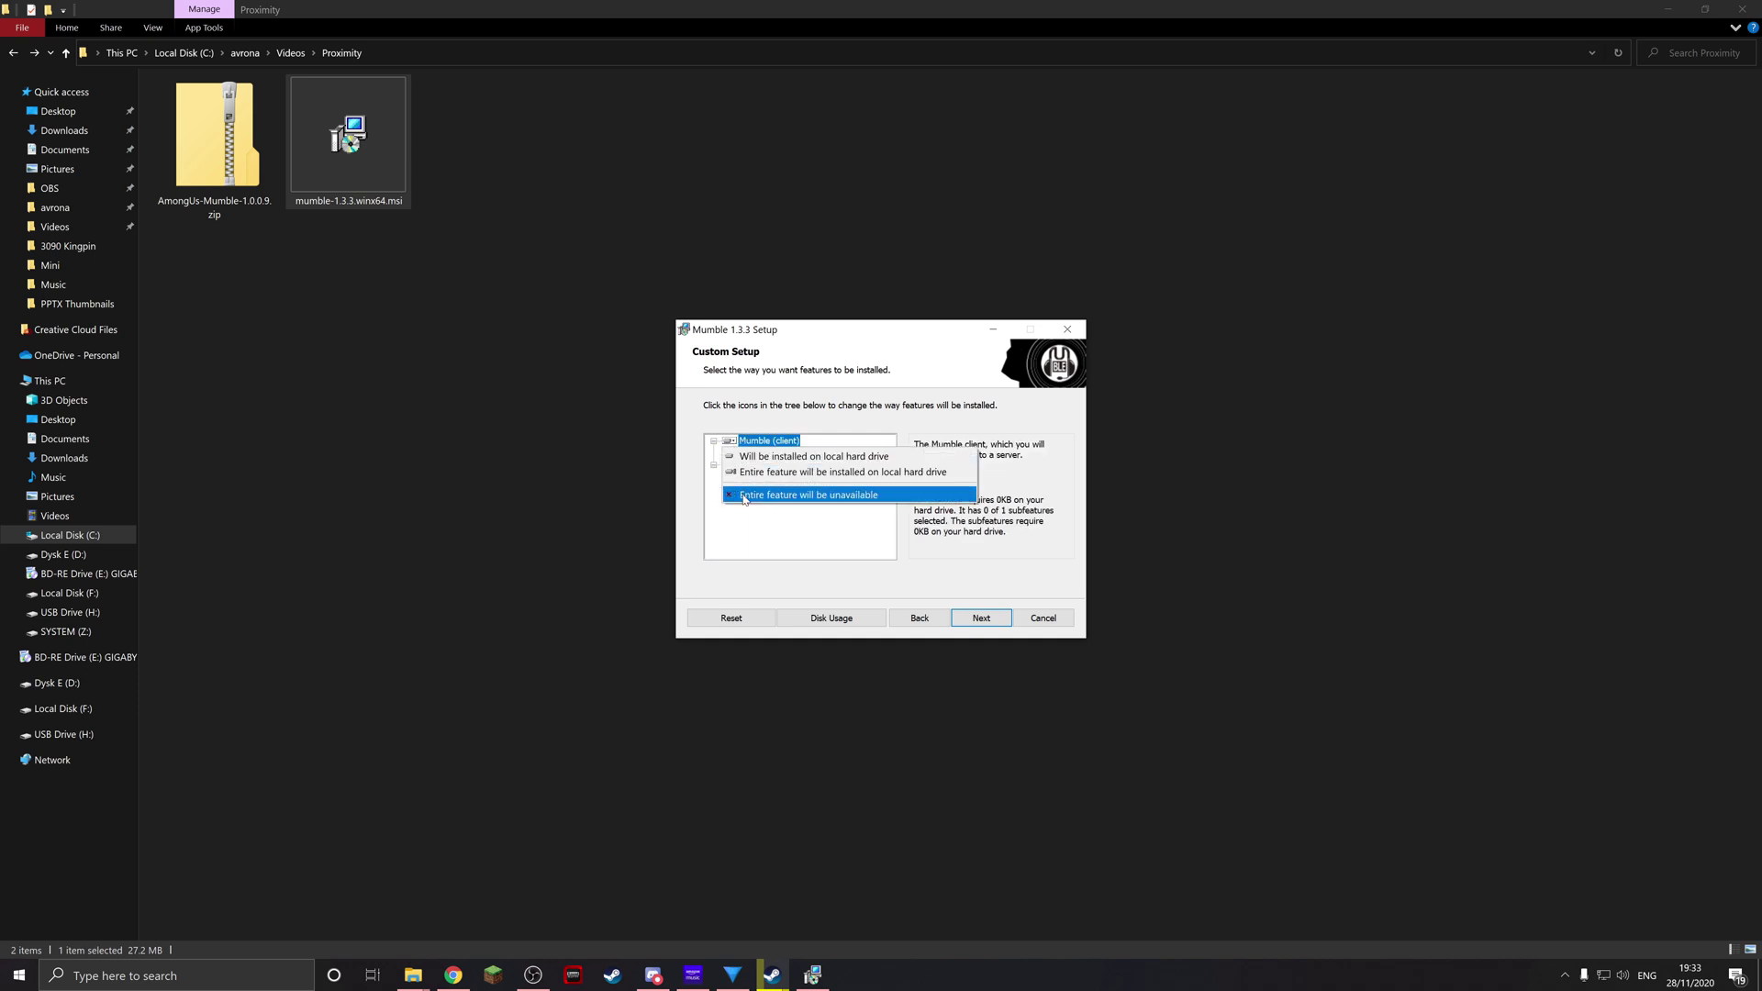
left_click(762, 458)
left_click(730, 465)
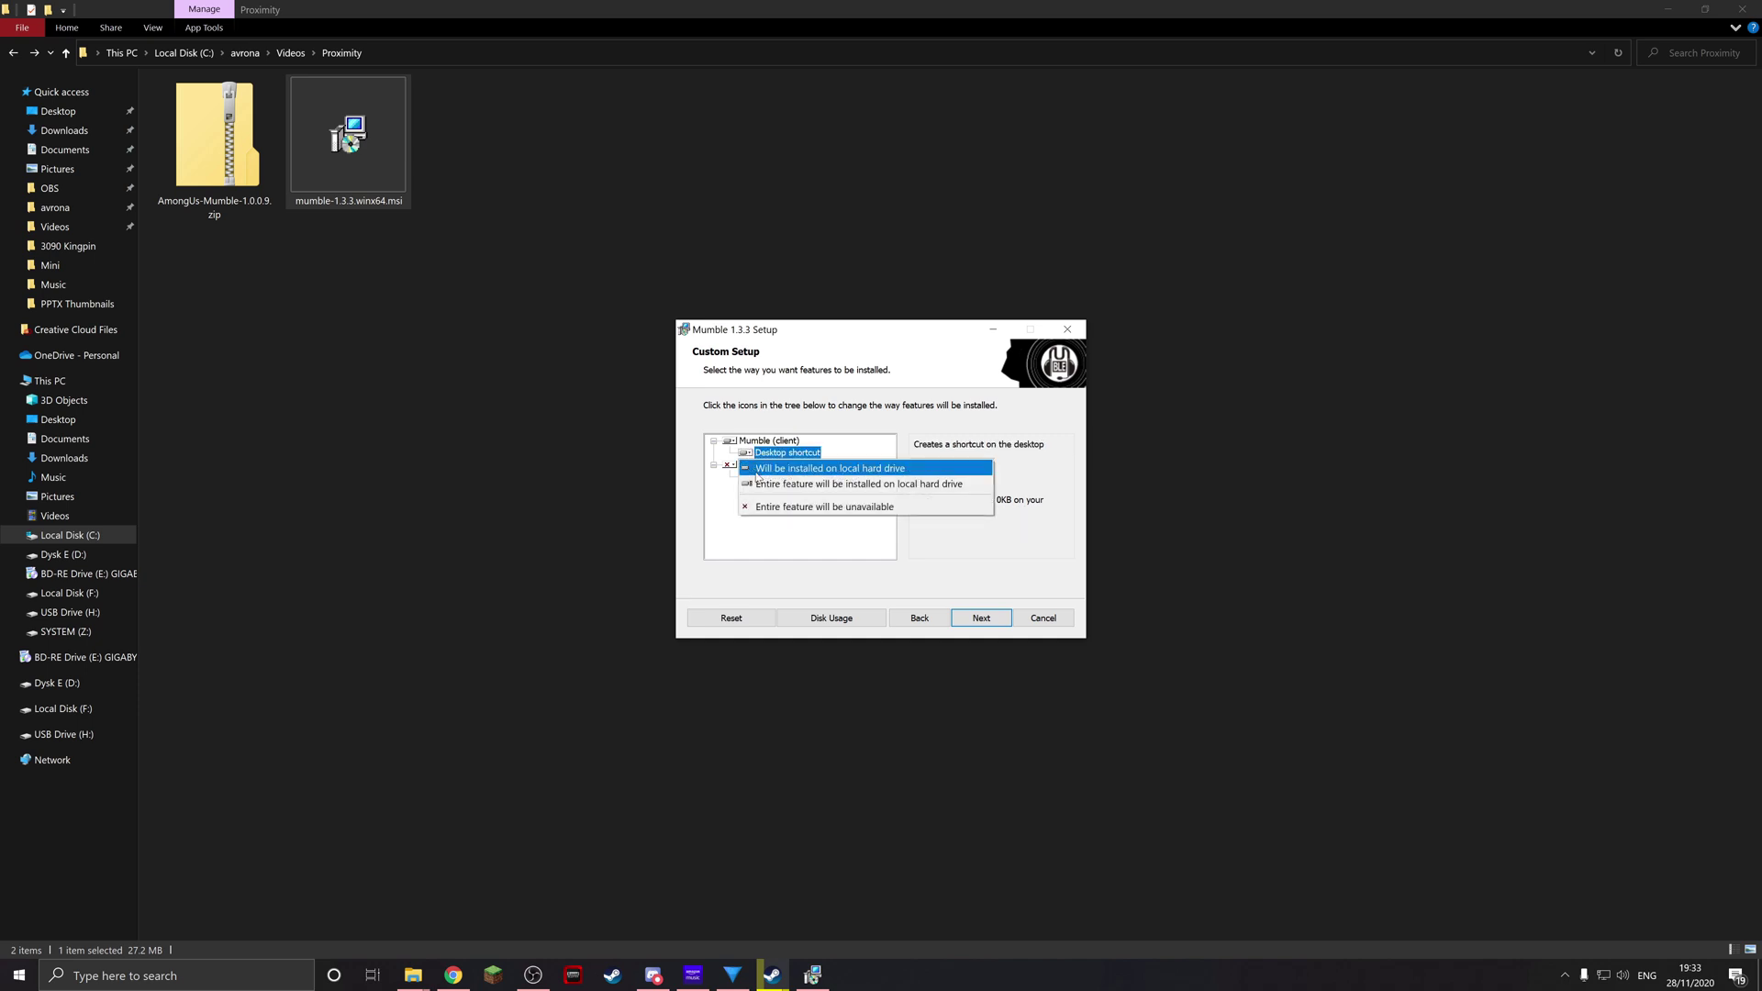
left_click(732, 468)
left_click(731, 465)
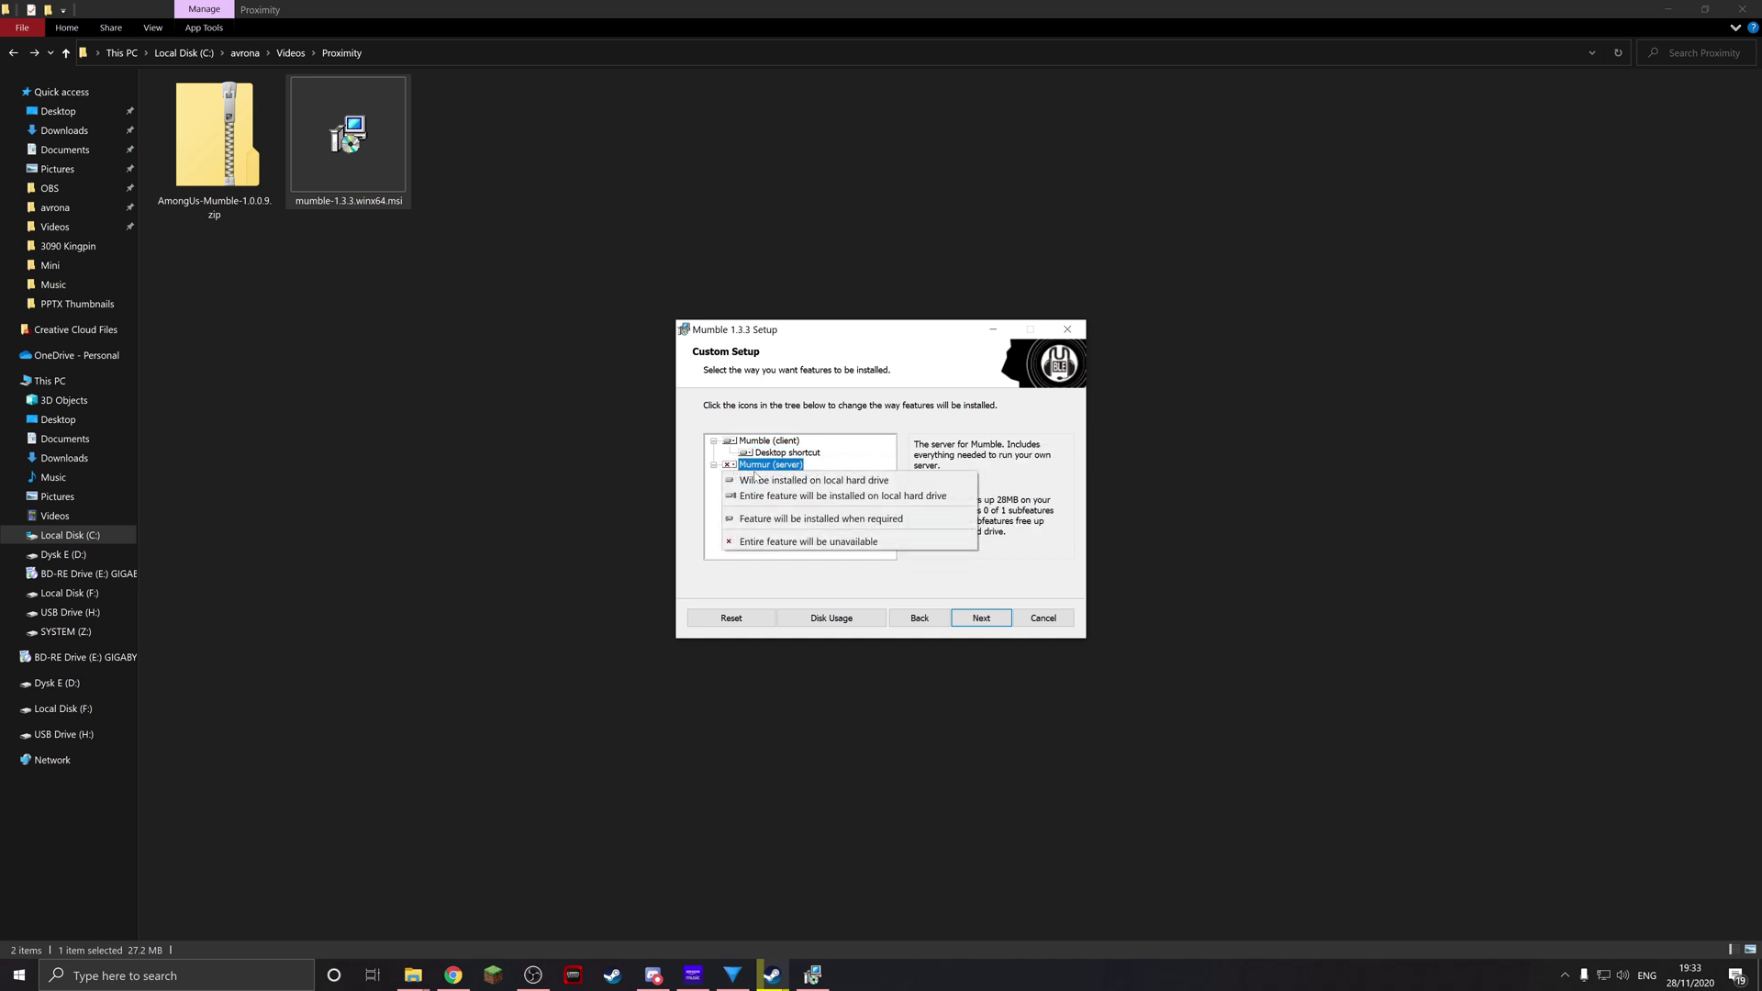
left_click(760, 480)
left_click(745, 476)
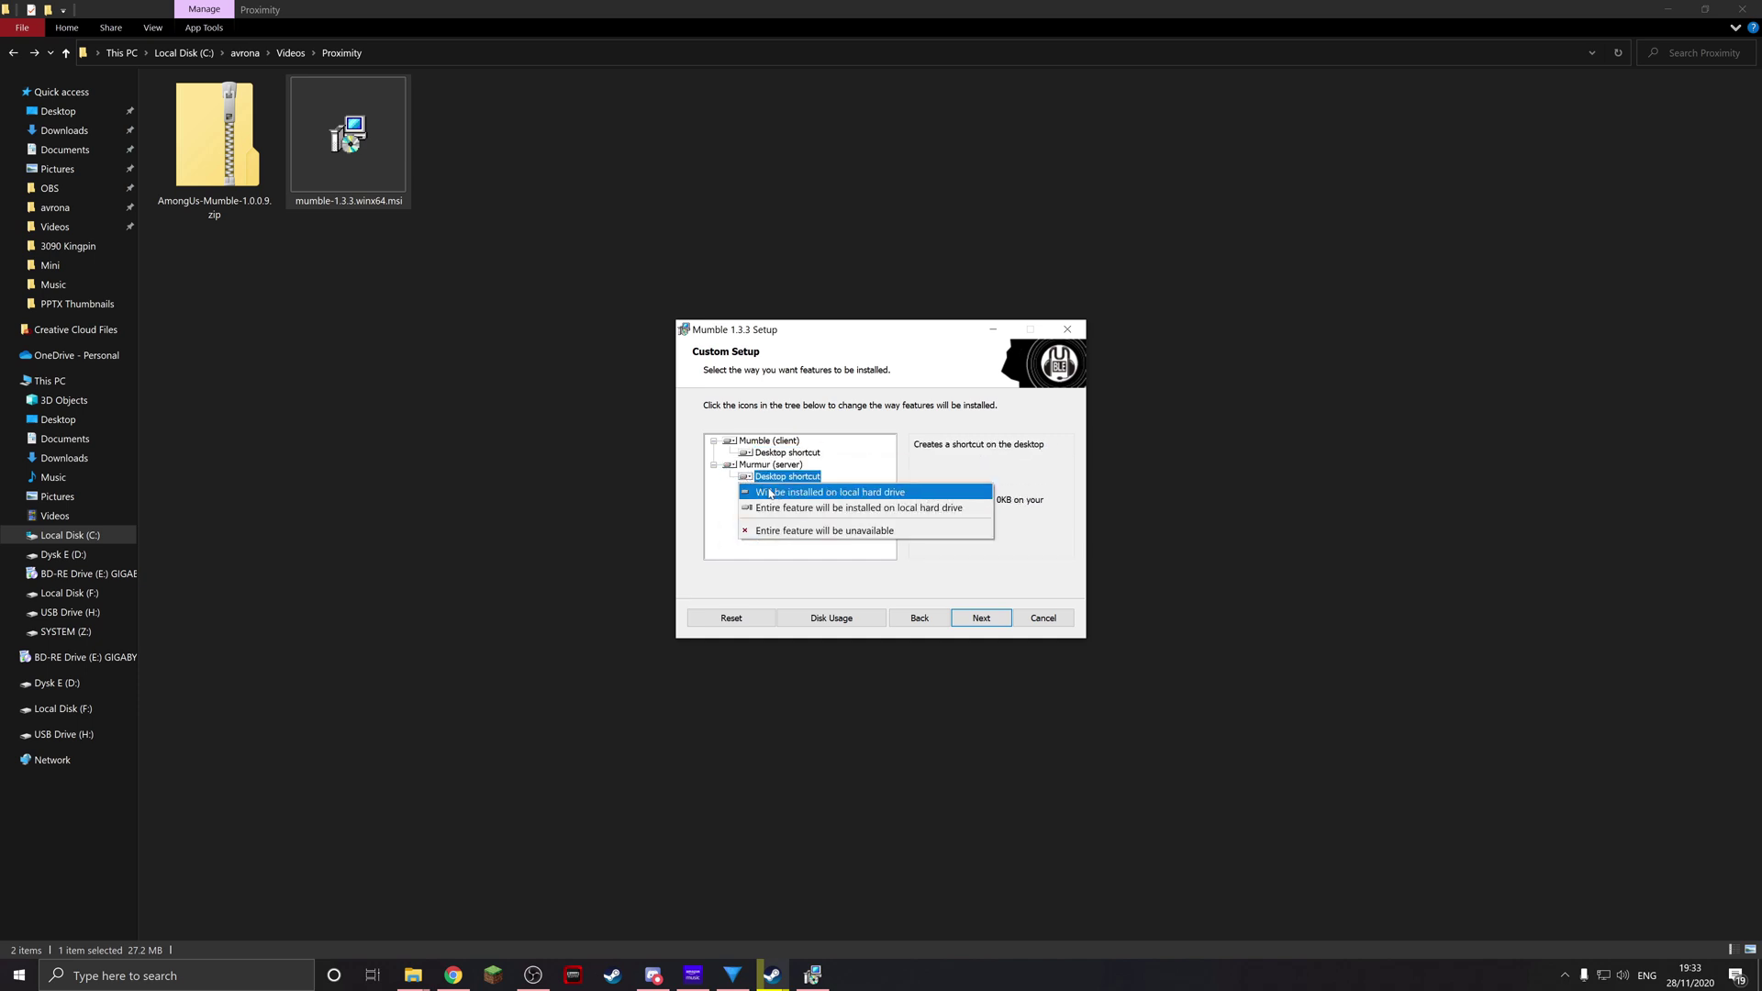
left_click(708, 498)
left_click(975, 617)
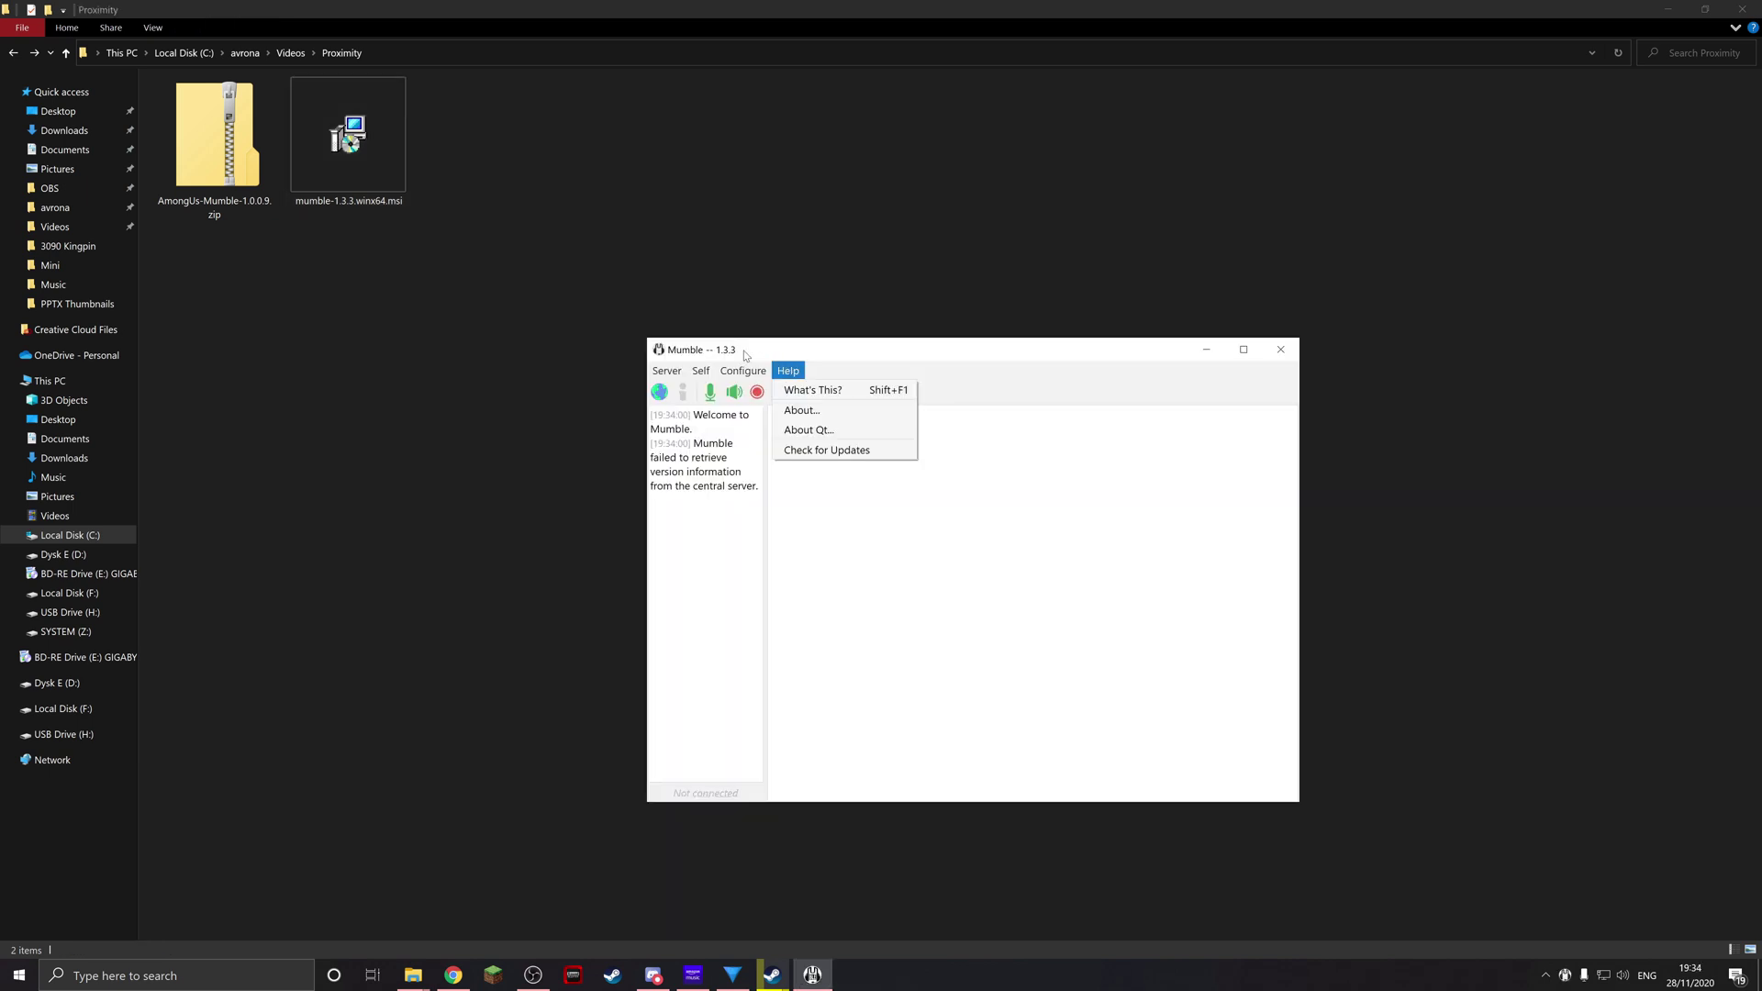
Open Mumble's configuration and examine the Link to Game and Transmit Position option and the plugin list
mouse_move(667, 371)
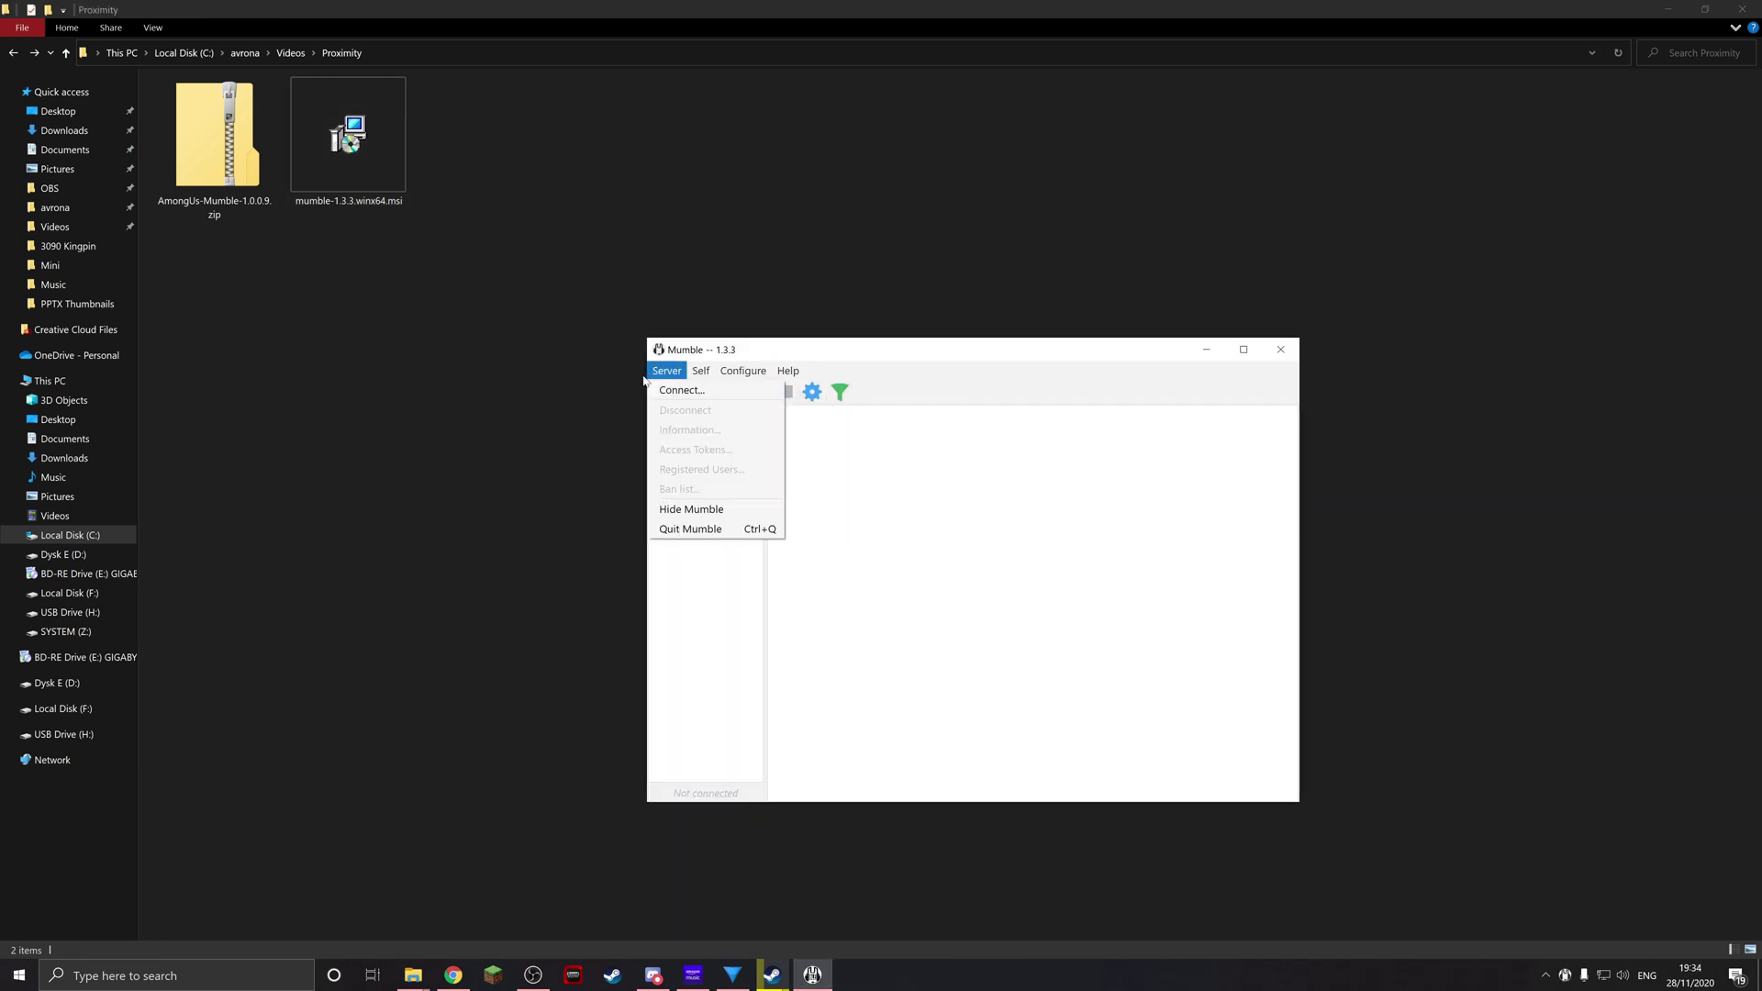
left_click(822, 420)
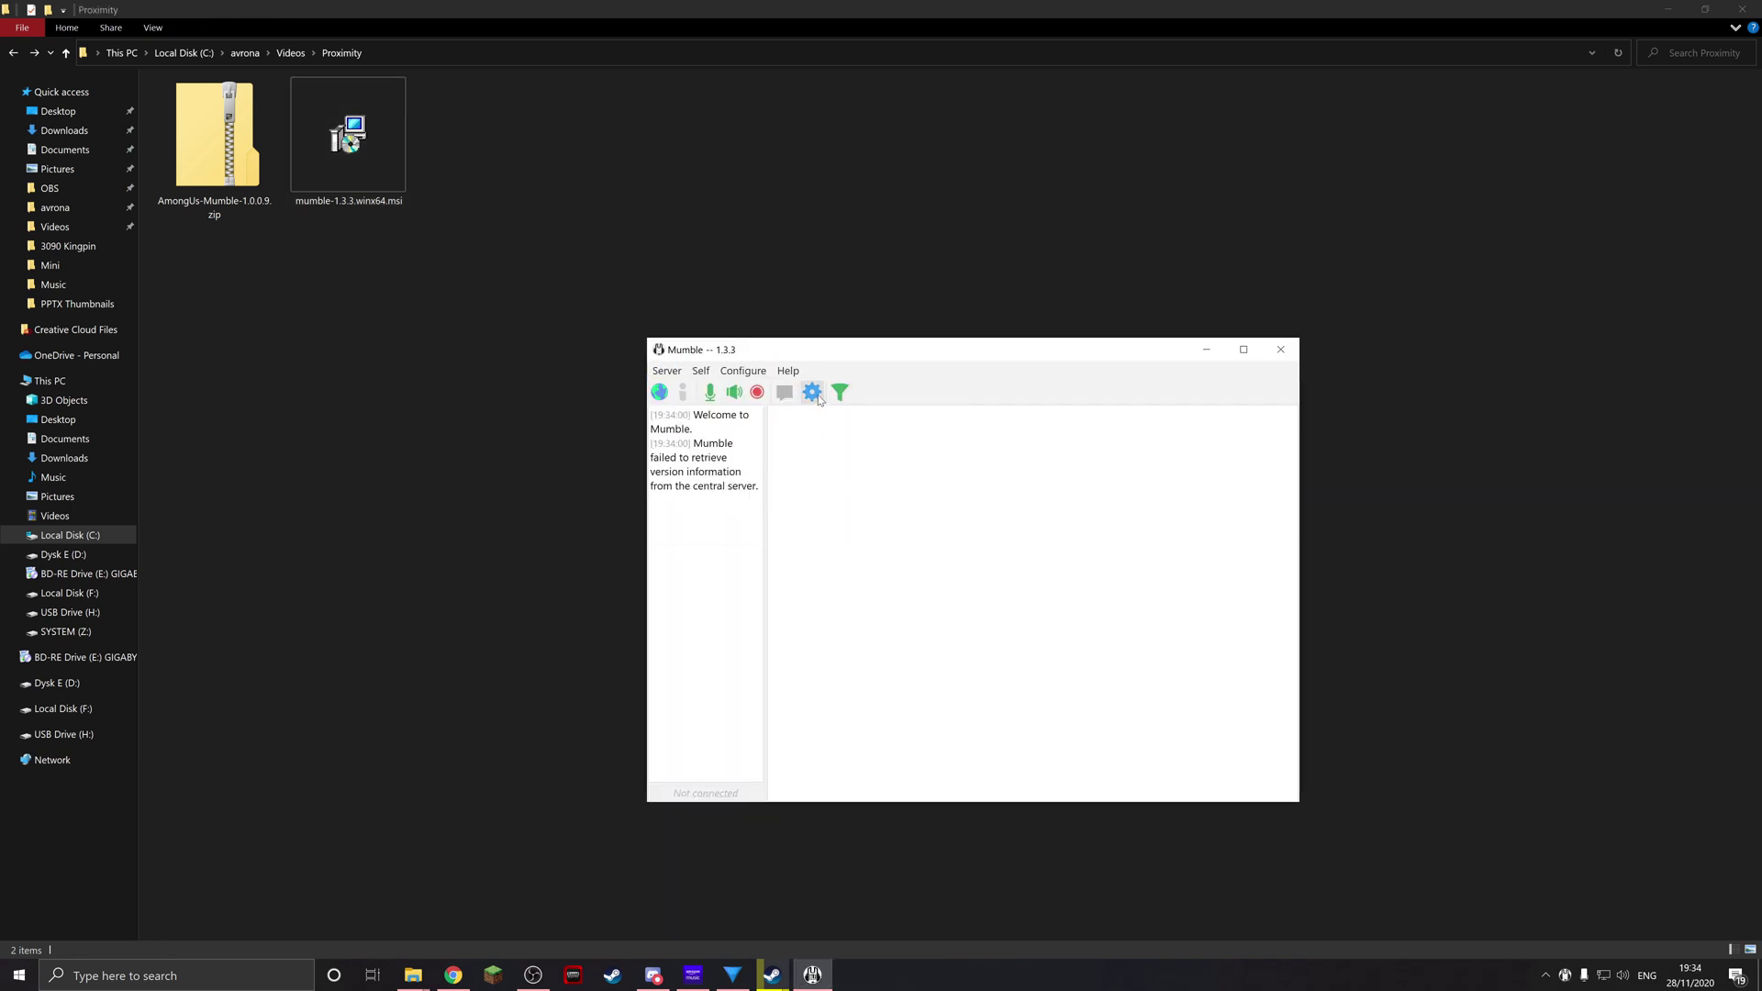
left_click(813, 393)
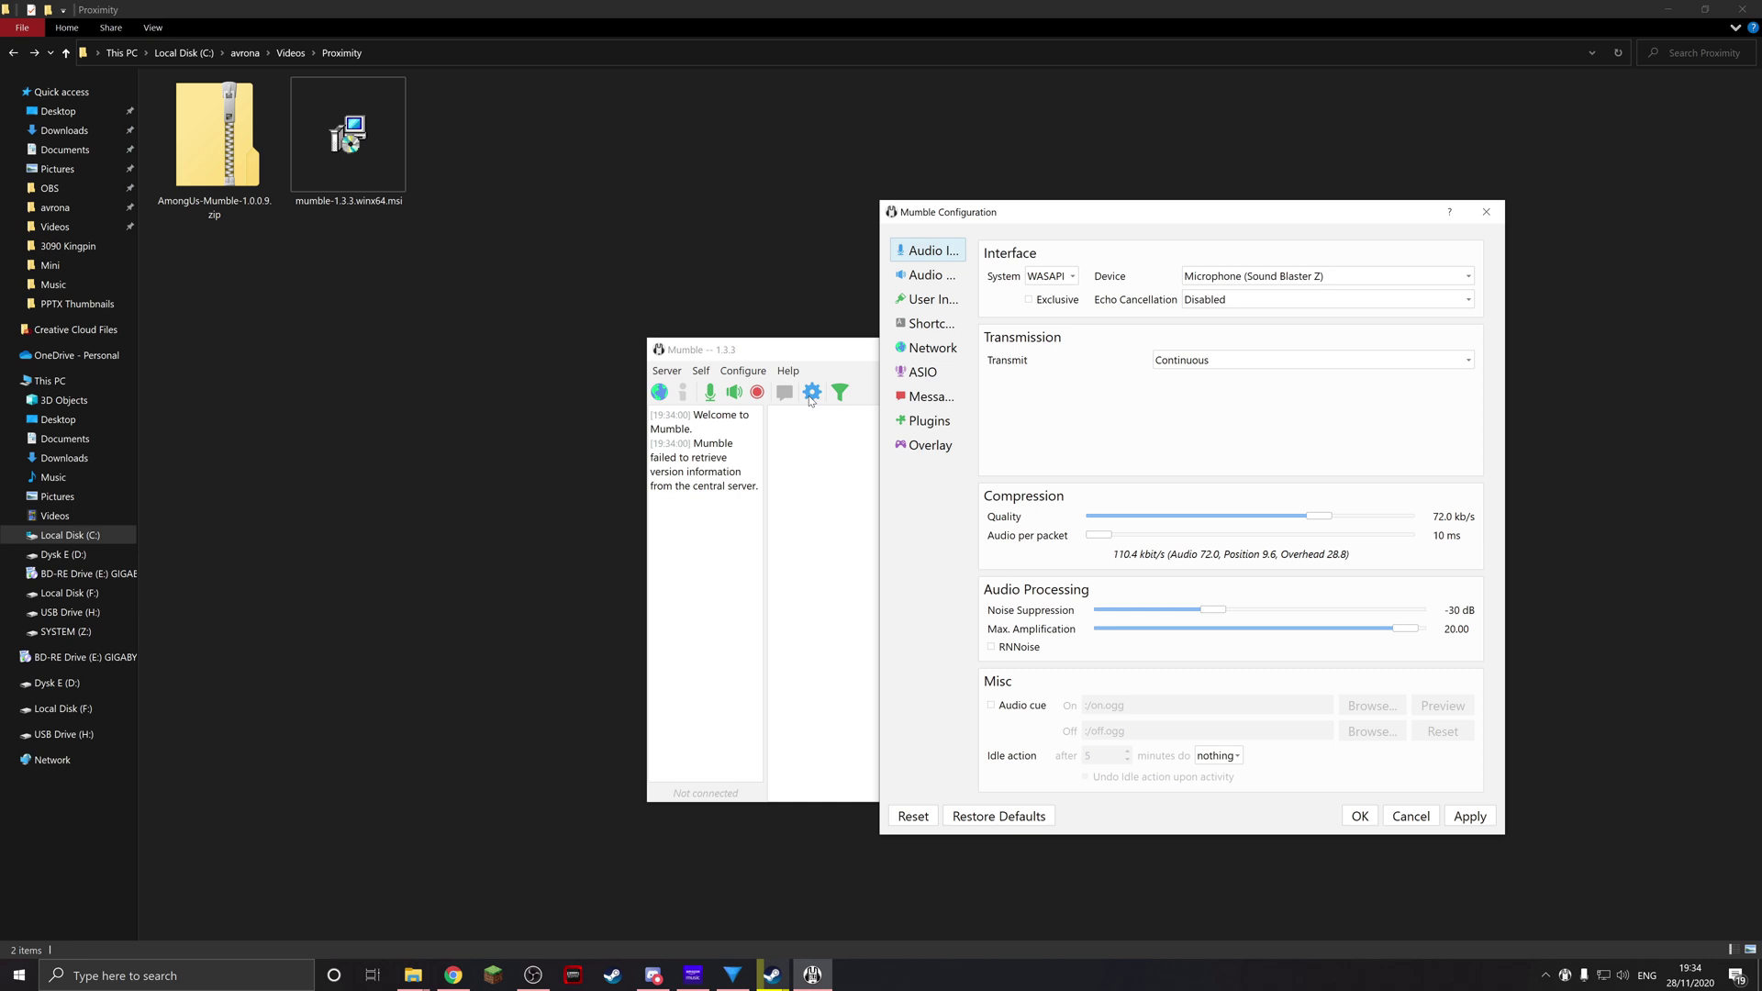
left_click(930, 421)
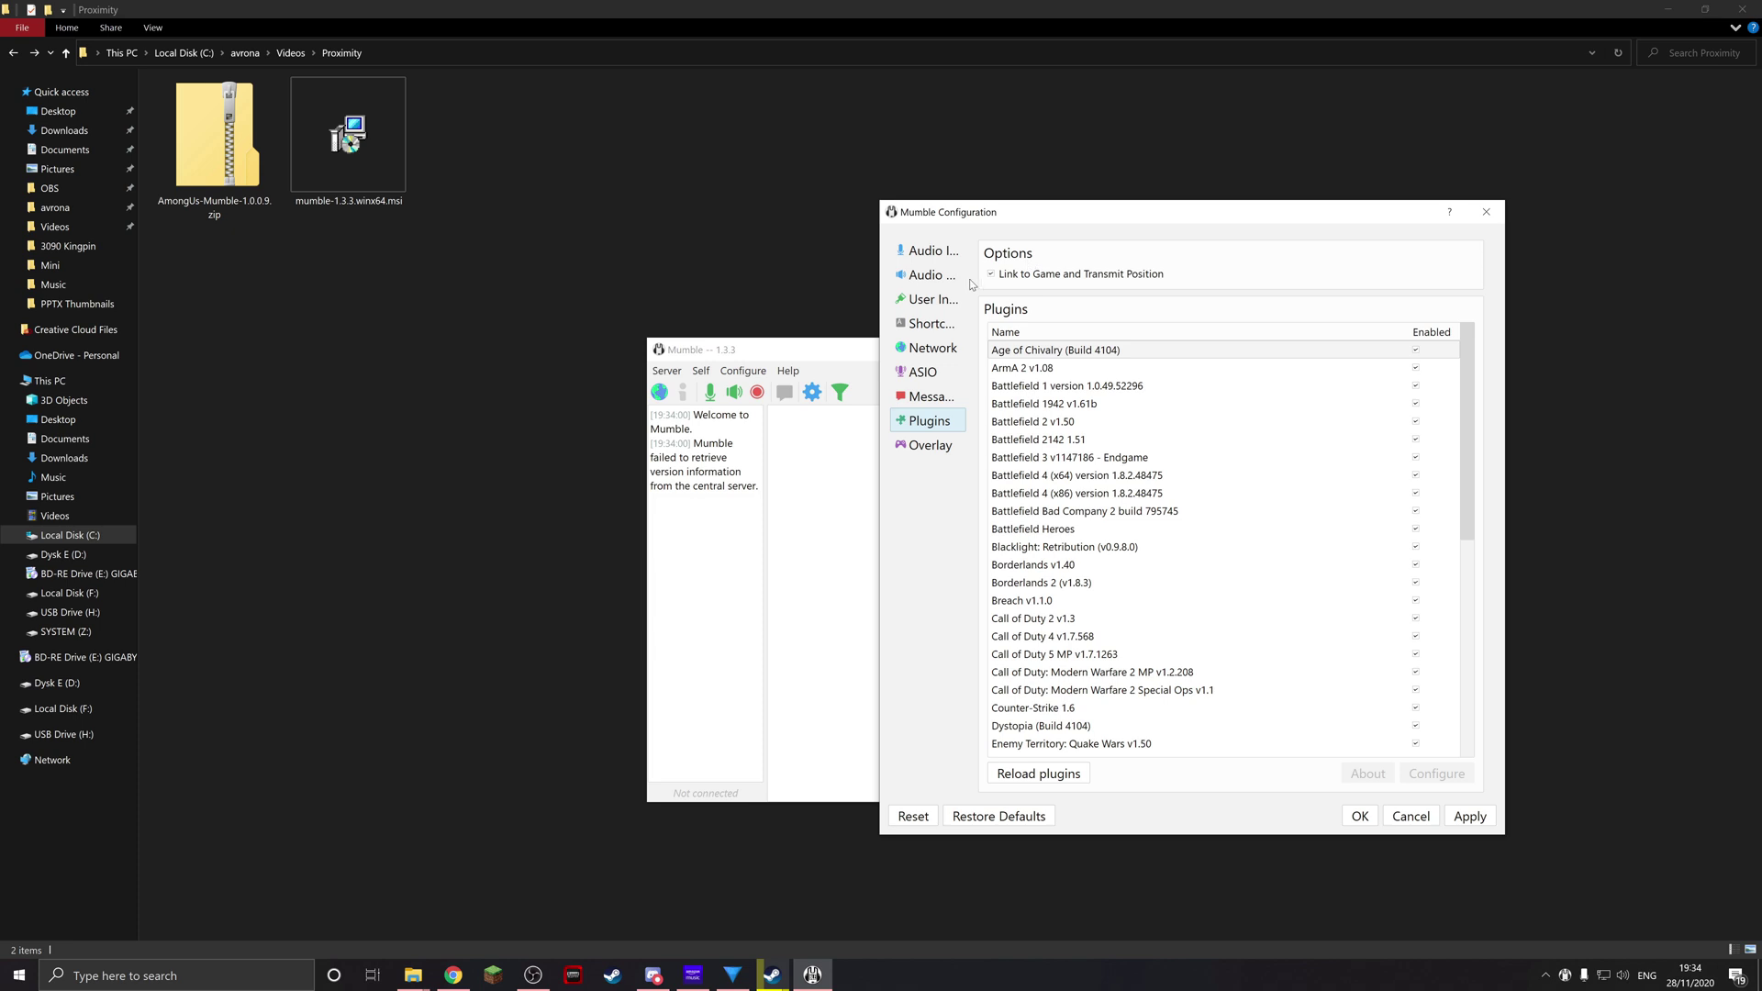
left_click_drag(1467, 341, 1458, 553)
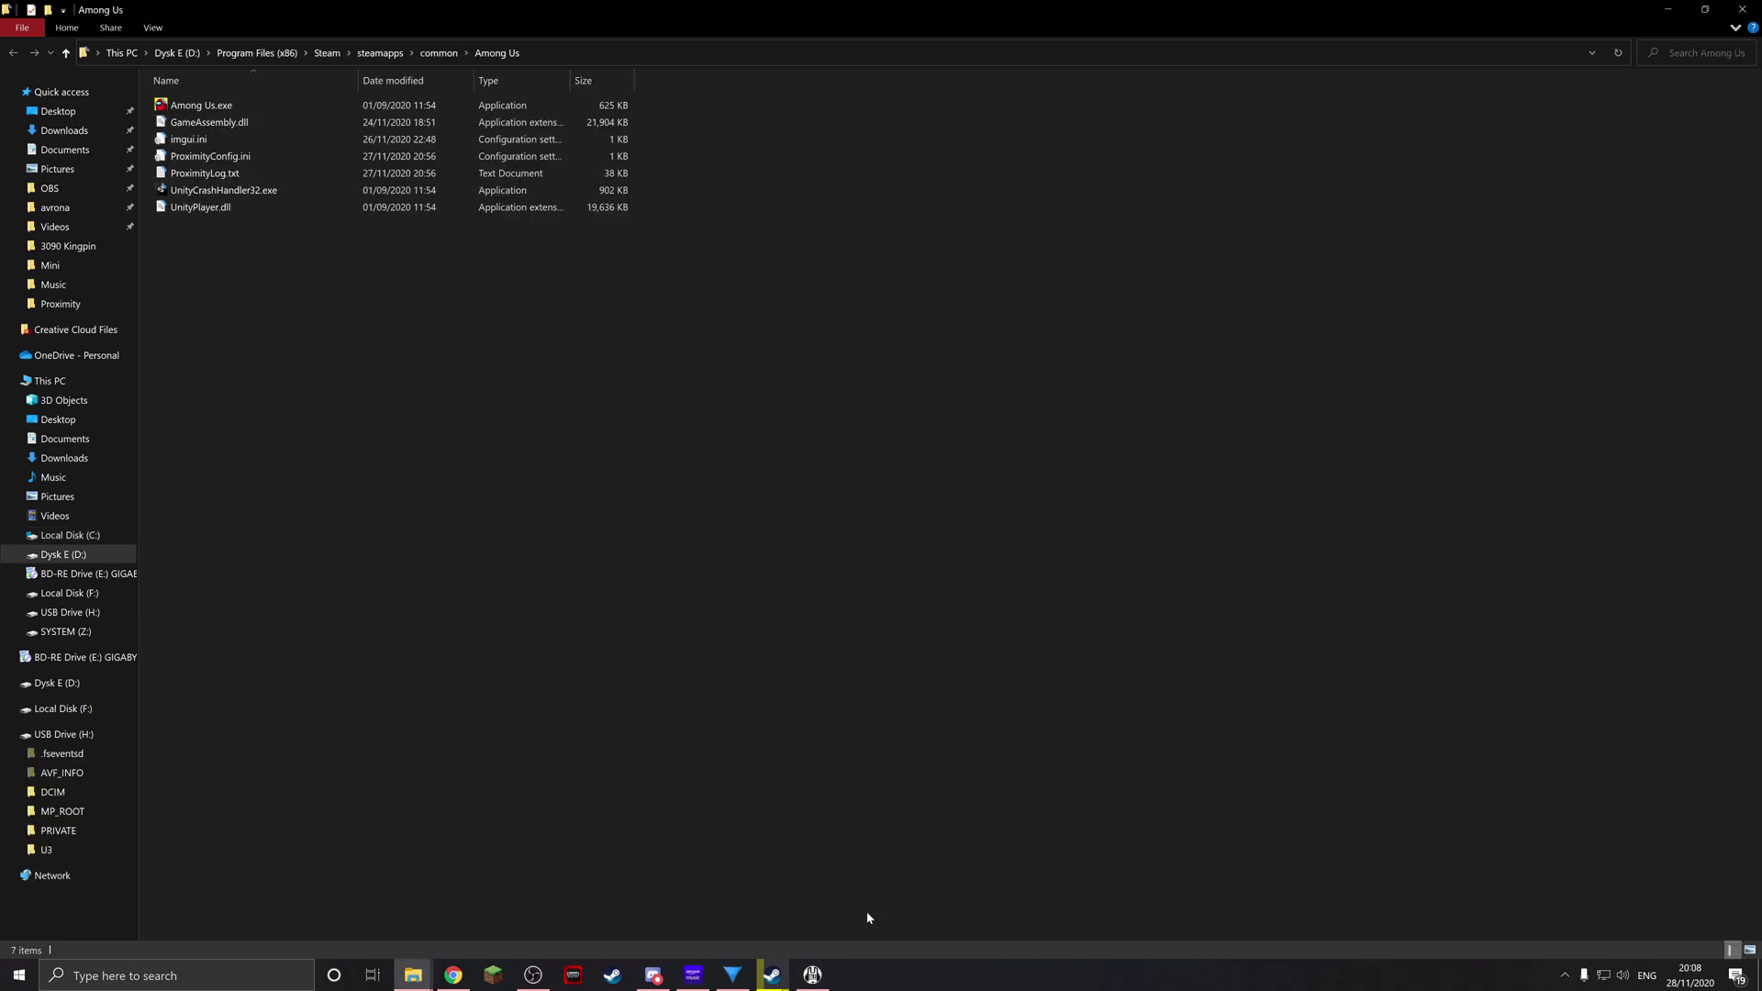
Review the positional audio settings for Mumble's audio output, and close the configuration and the Mumble window
left_click(812, 977)
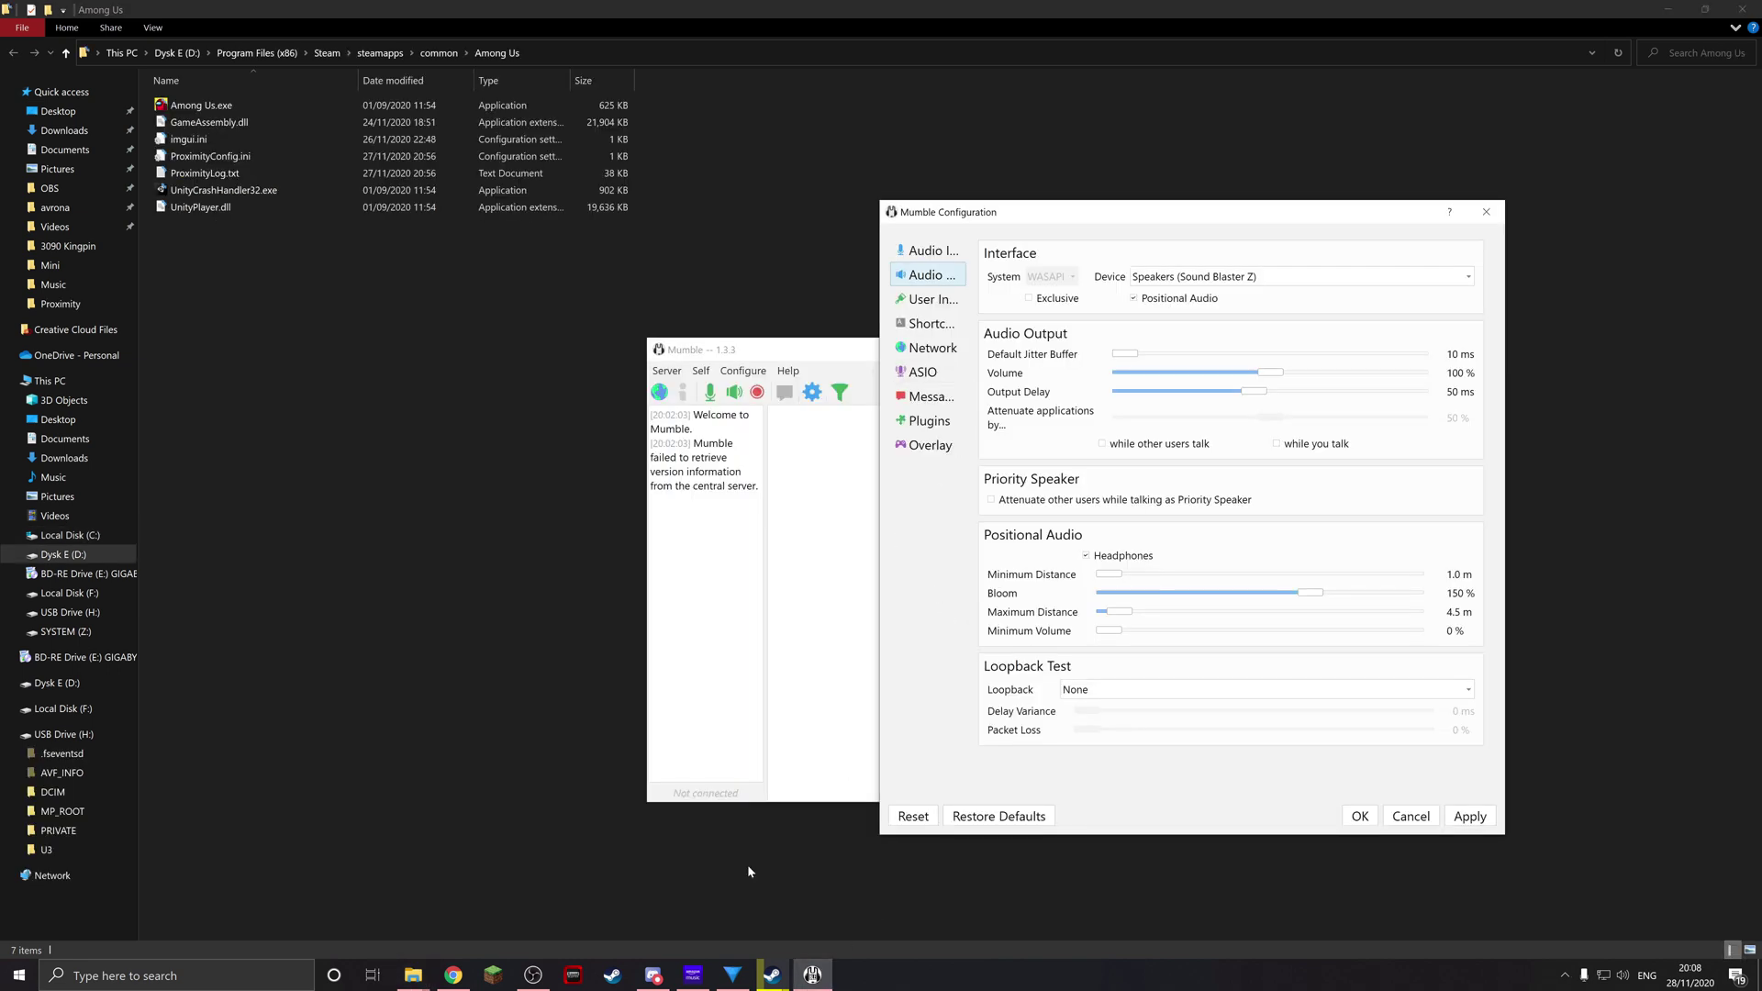
left_click(939, 277)
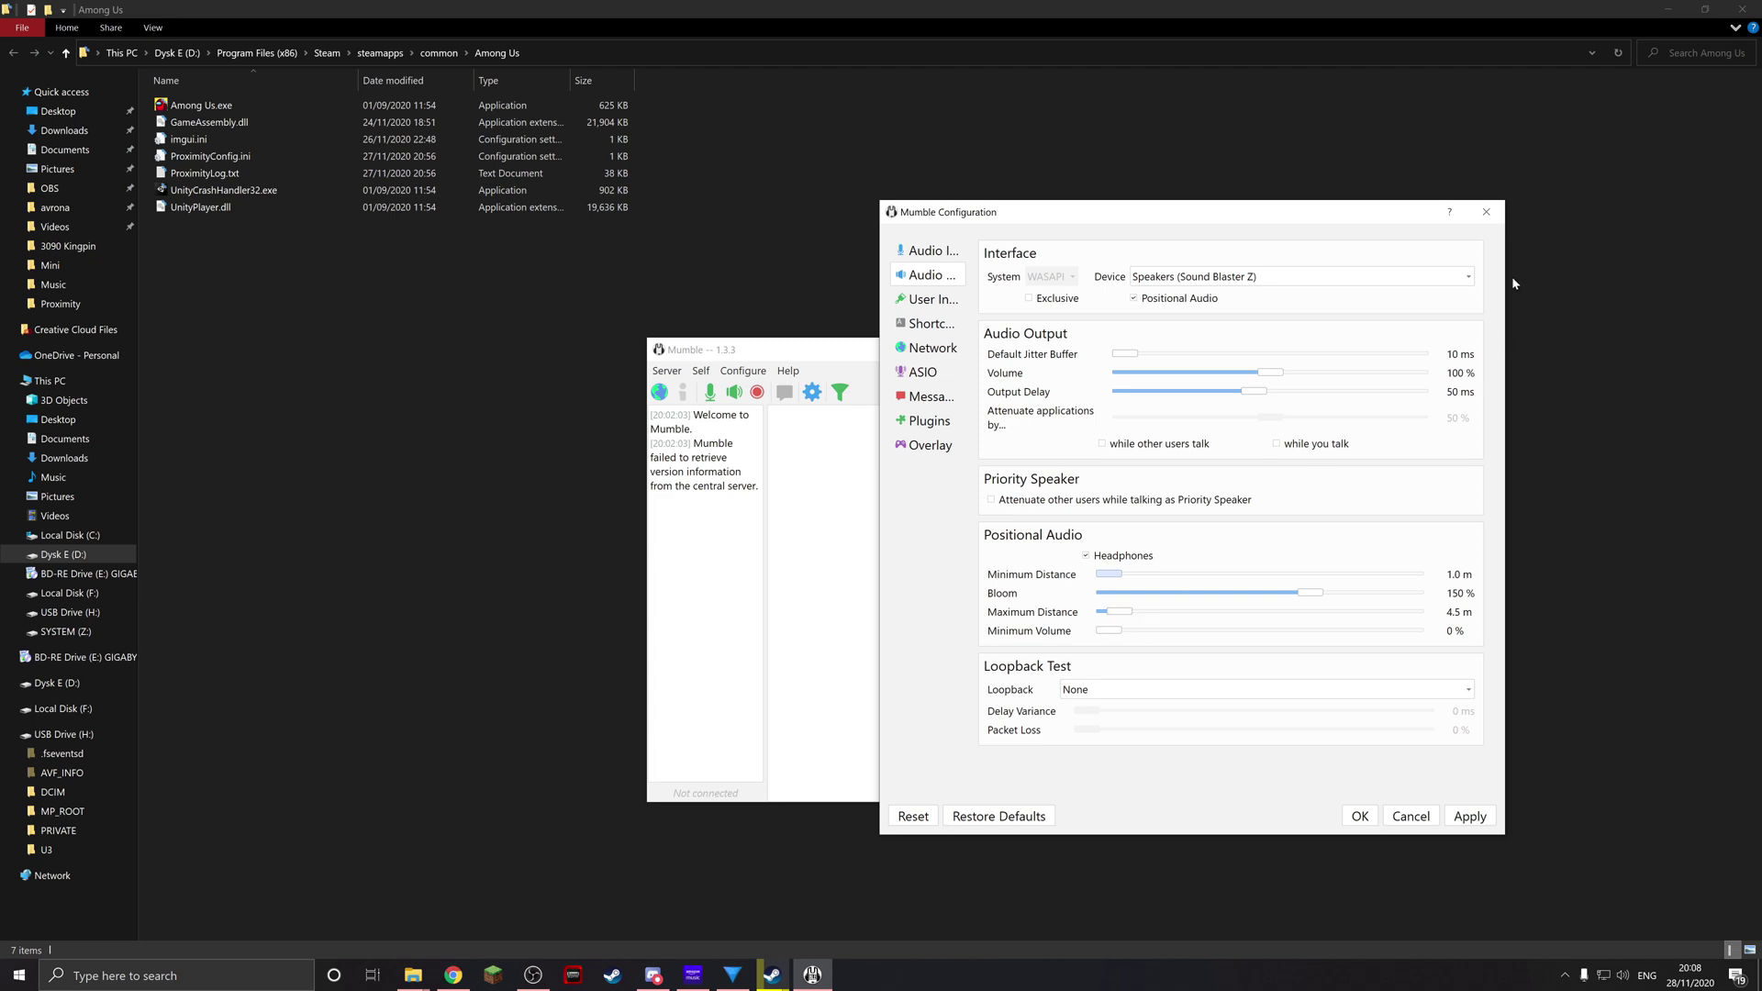
left_click(1486, 212)
left_click(1282, 350)
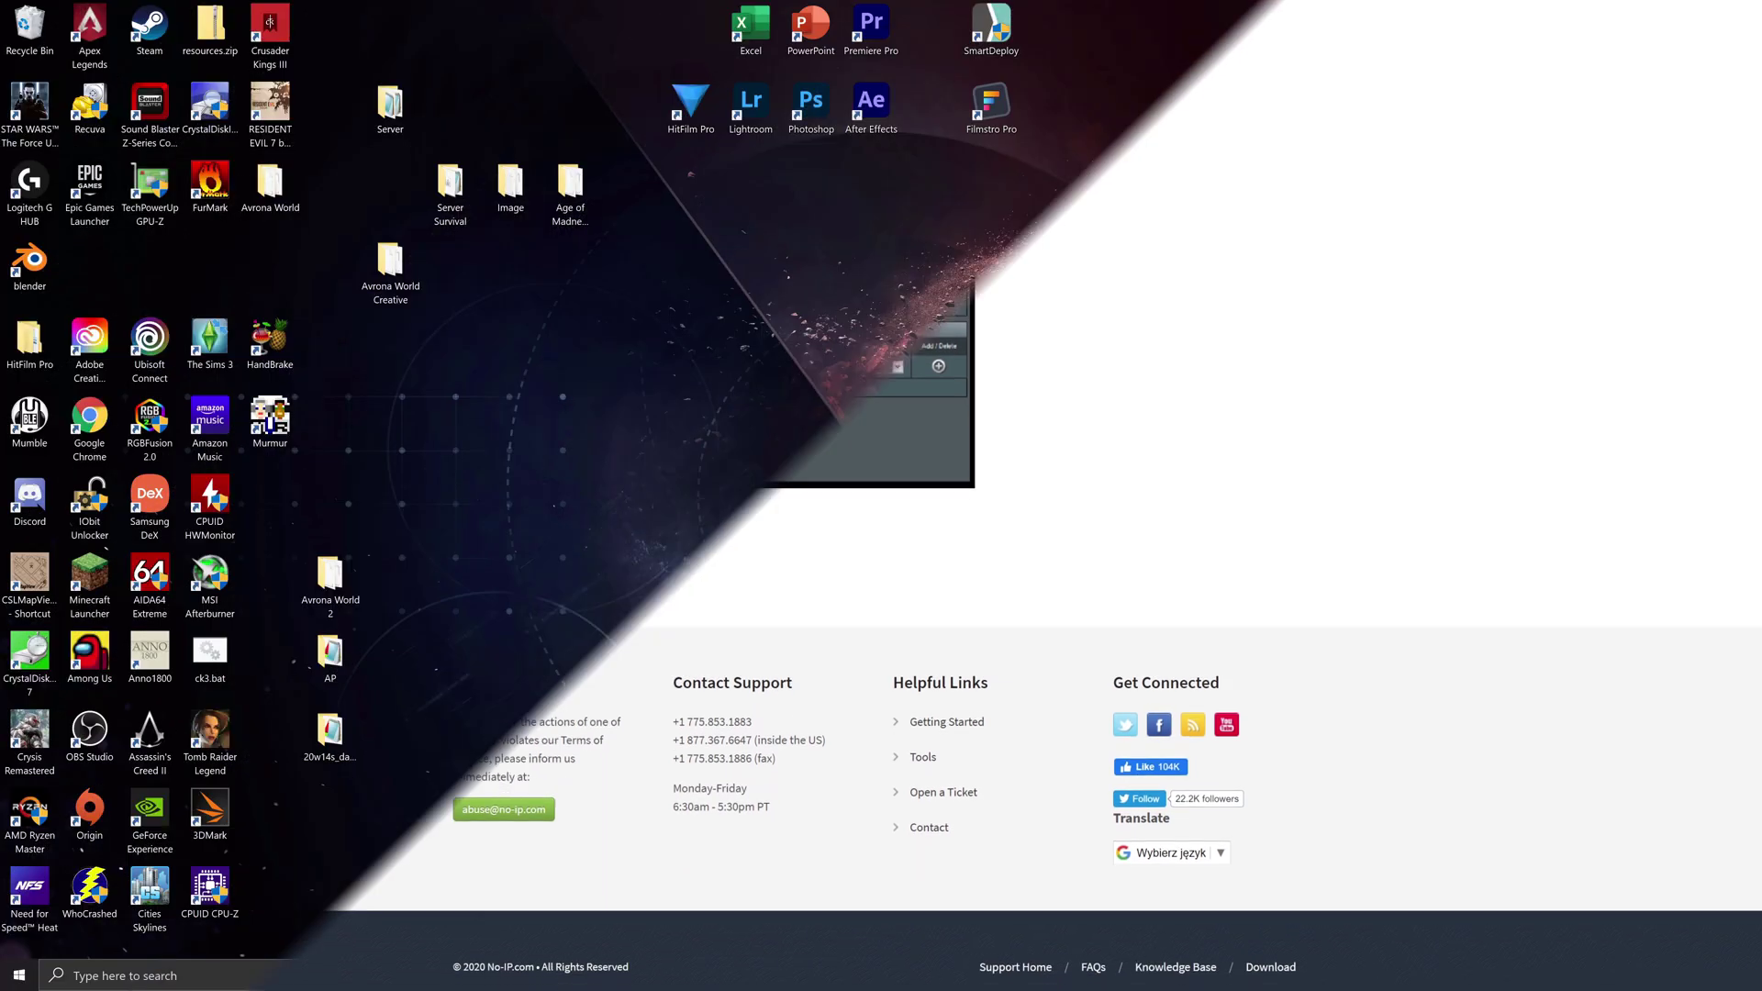
Open the Run dialog, move it to the middle of the desktop and enter cmd as the program to run
key("super+r")
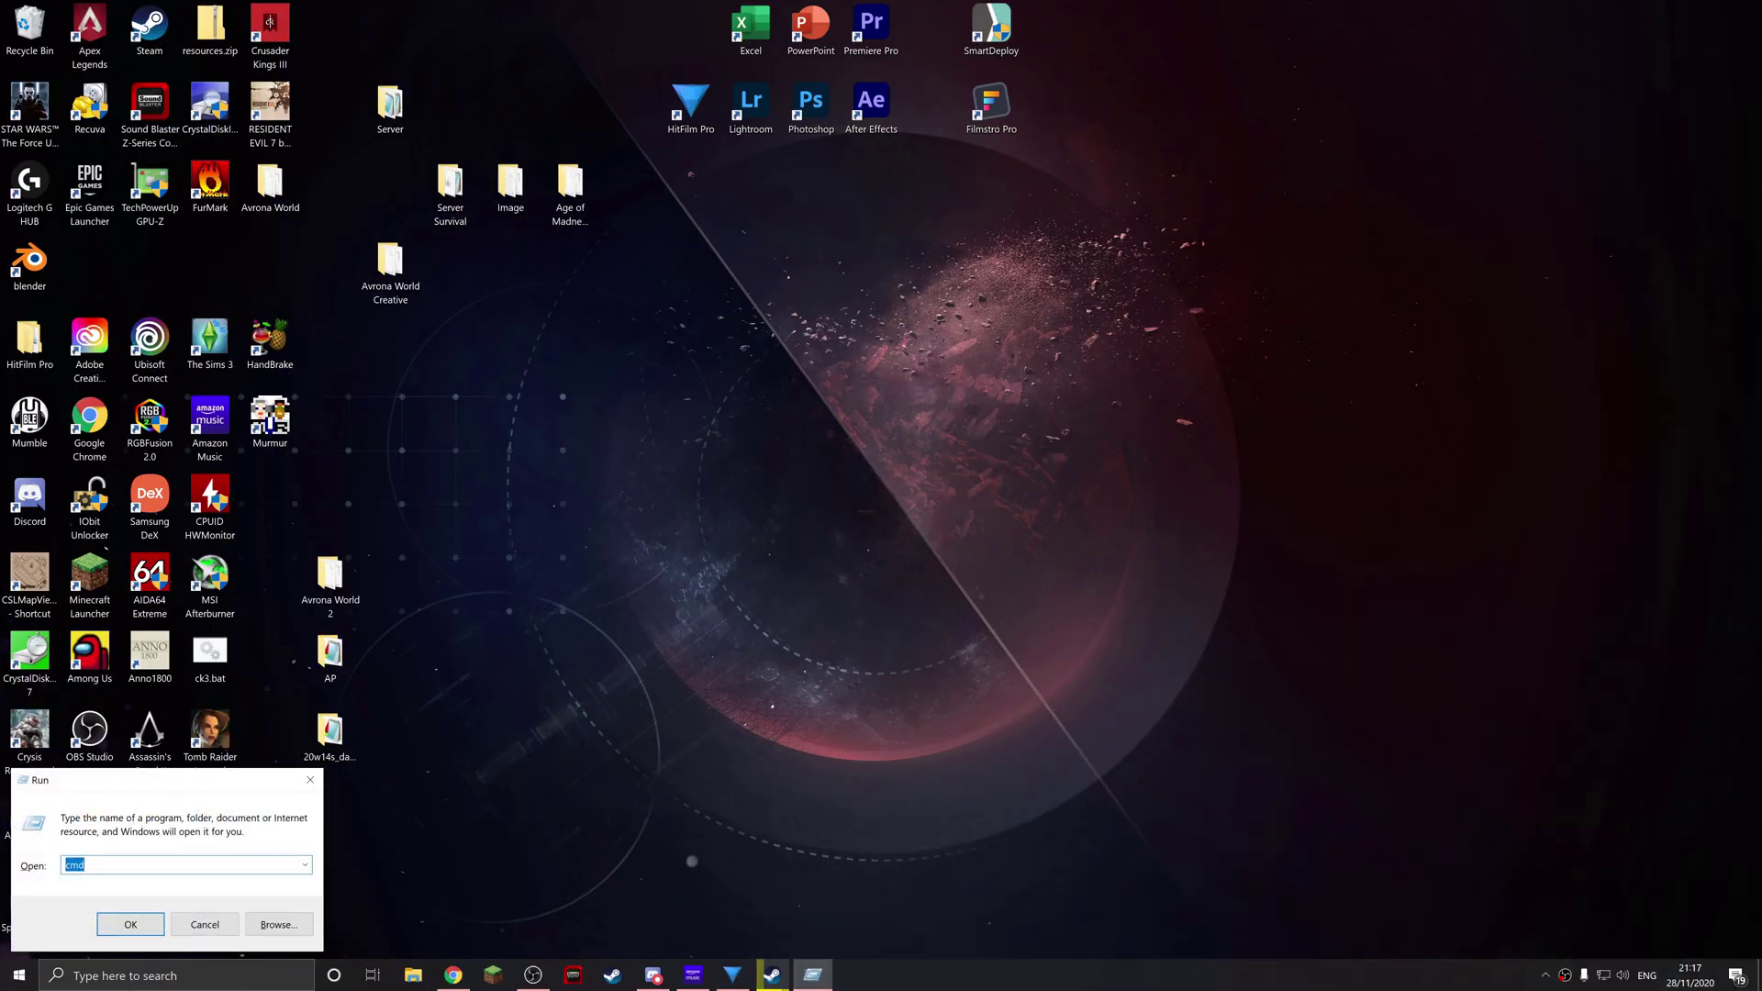
left_click_drag(151, 795, 860, 412)
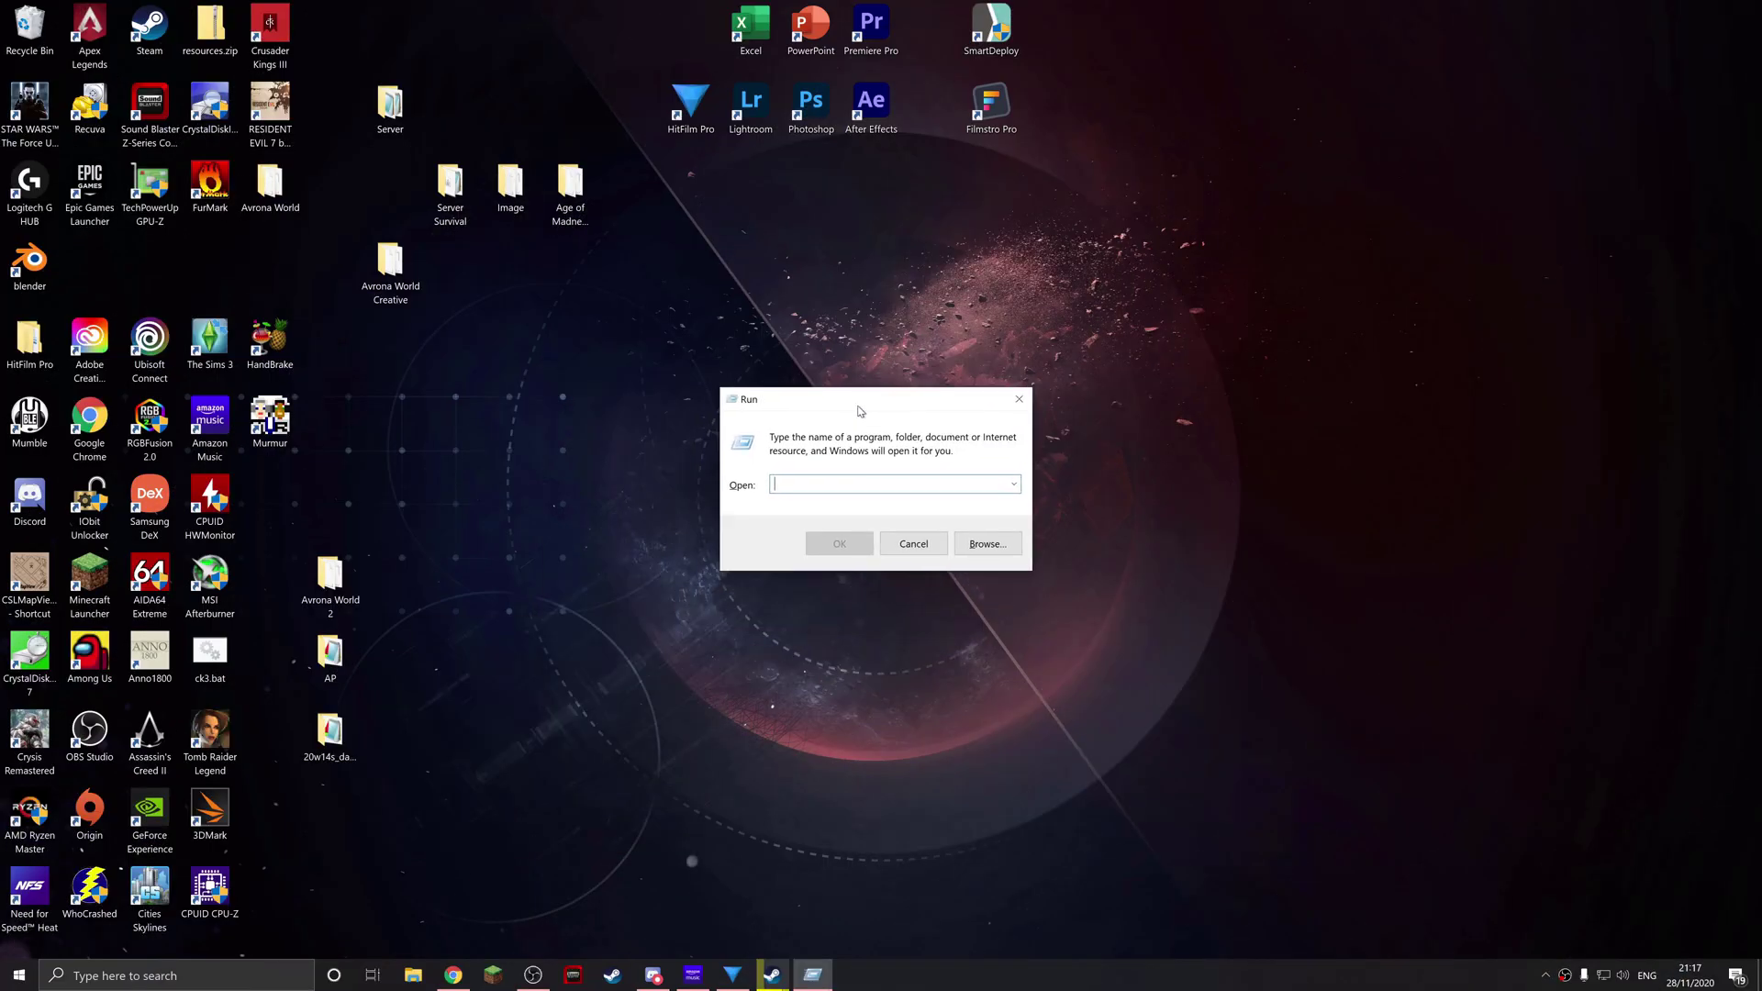
type("cmd")
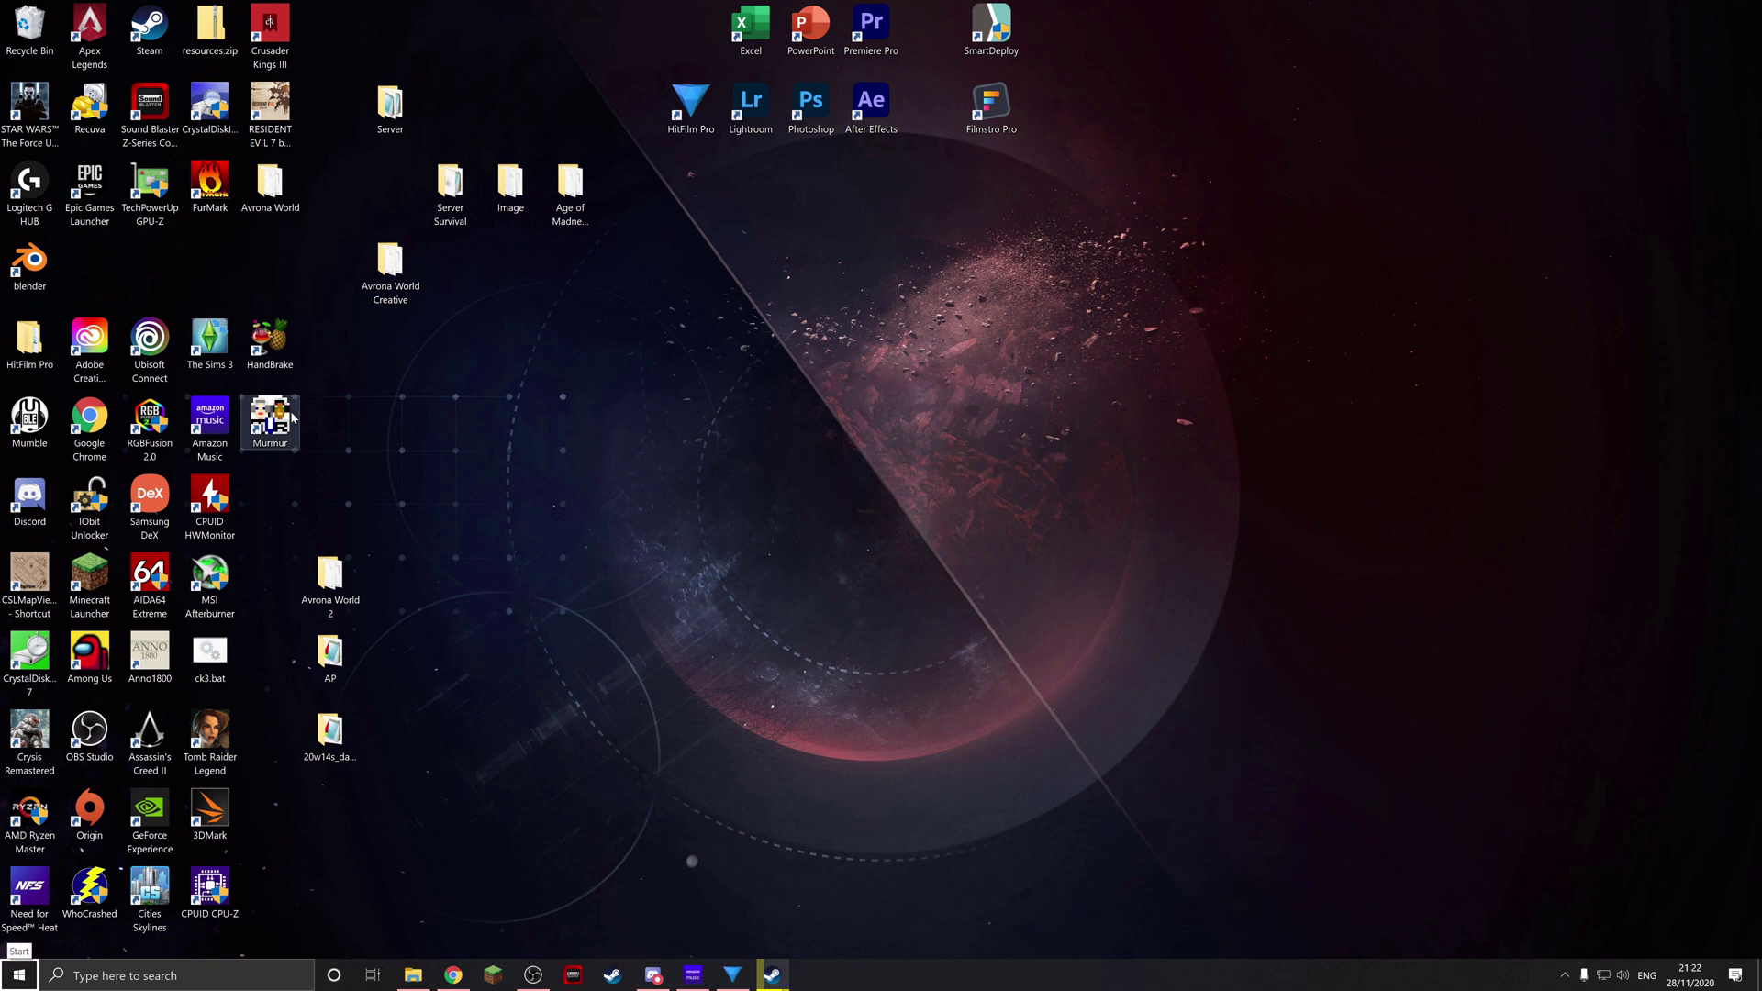
double_click(272, 420)
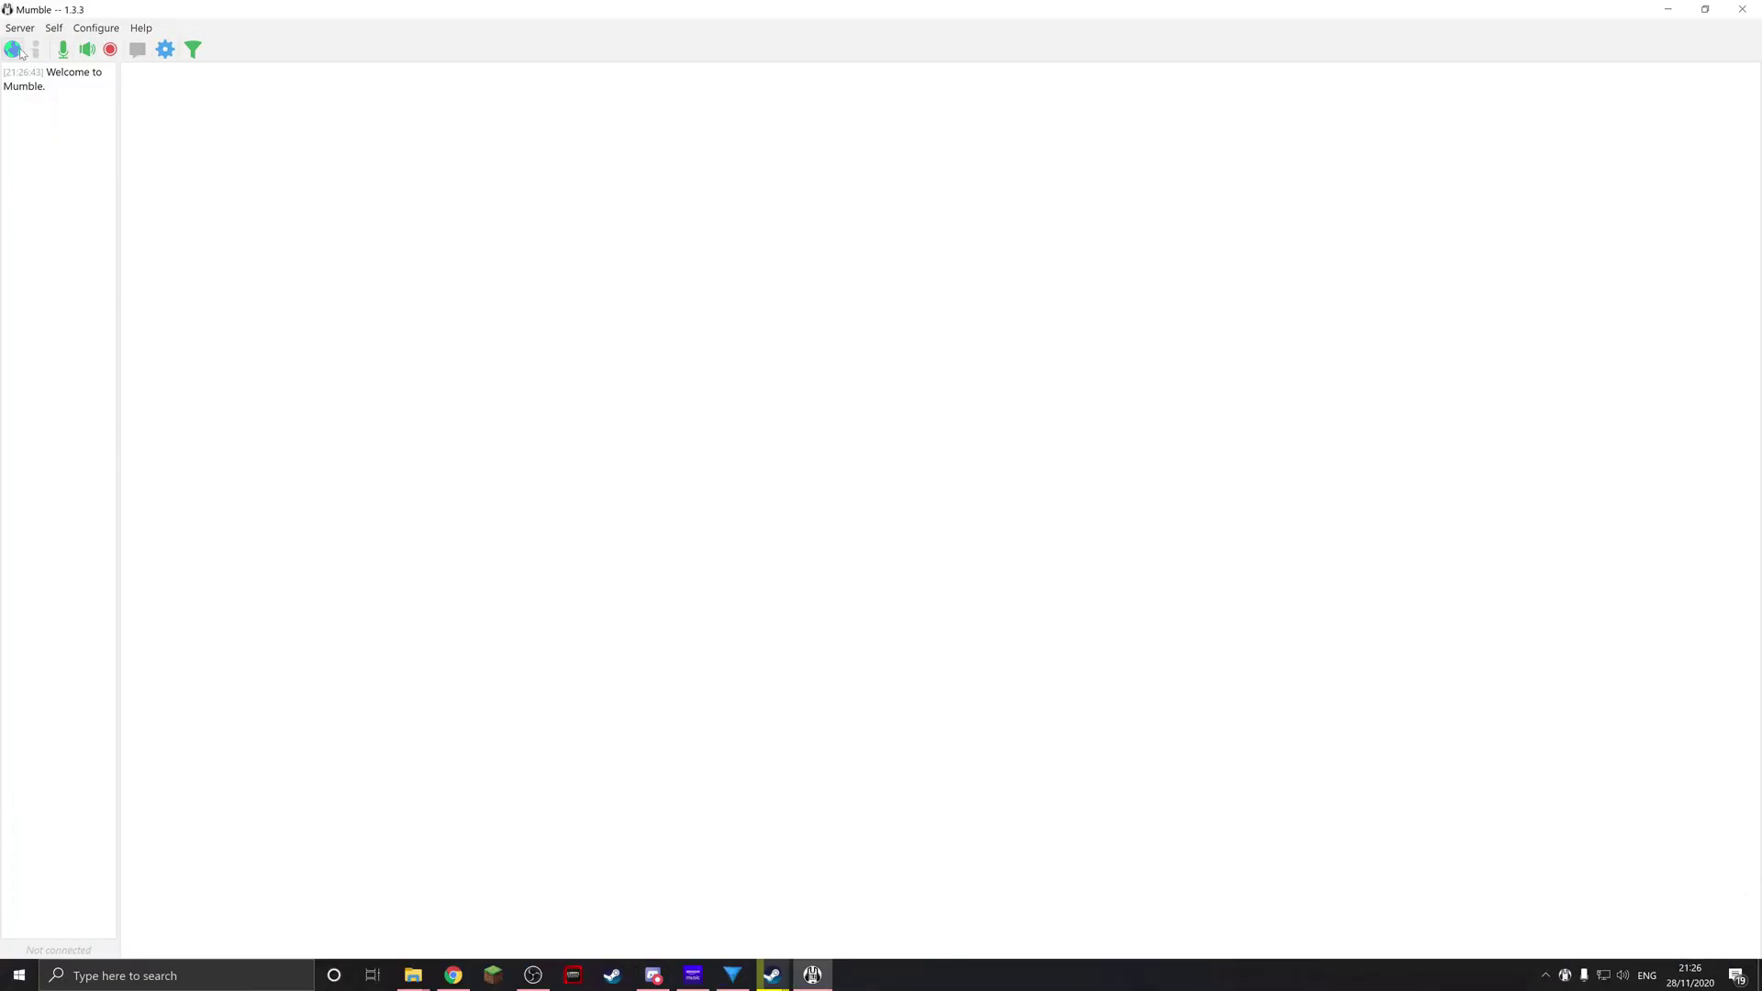
left_click(15, 49)
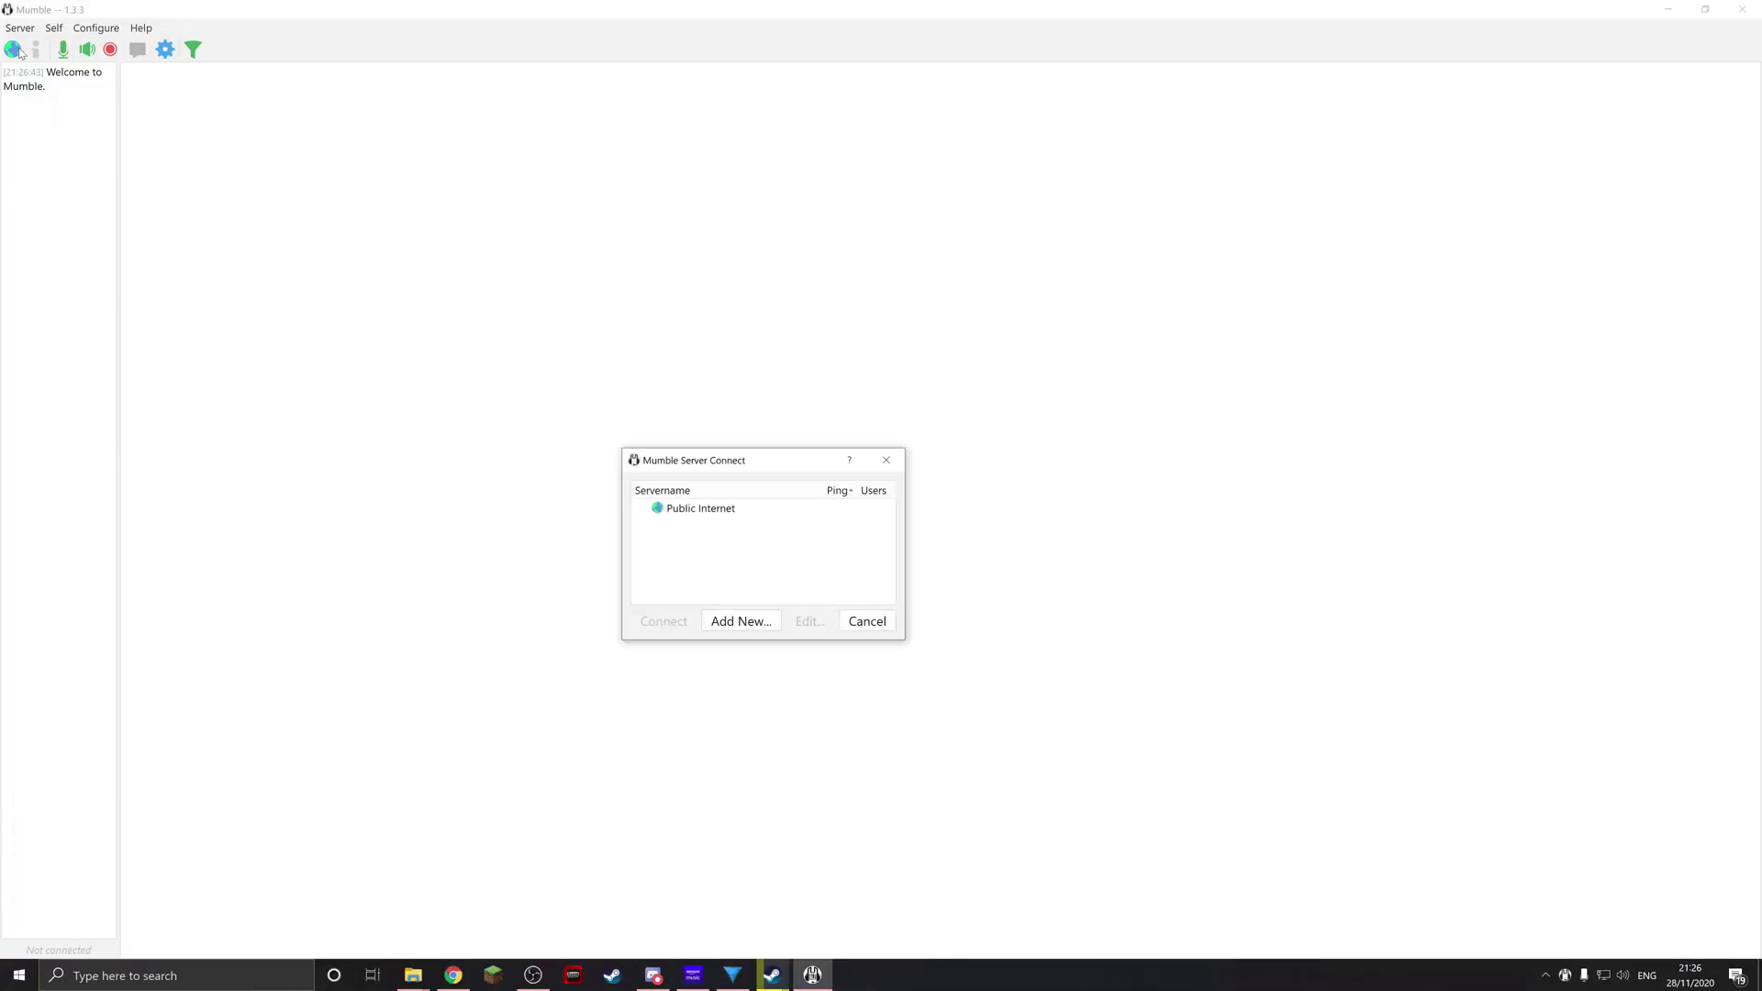
left_click(738, 622)
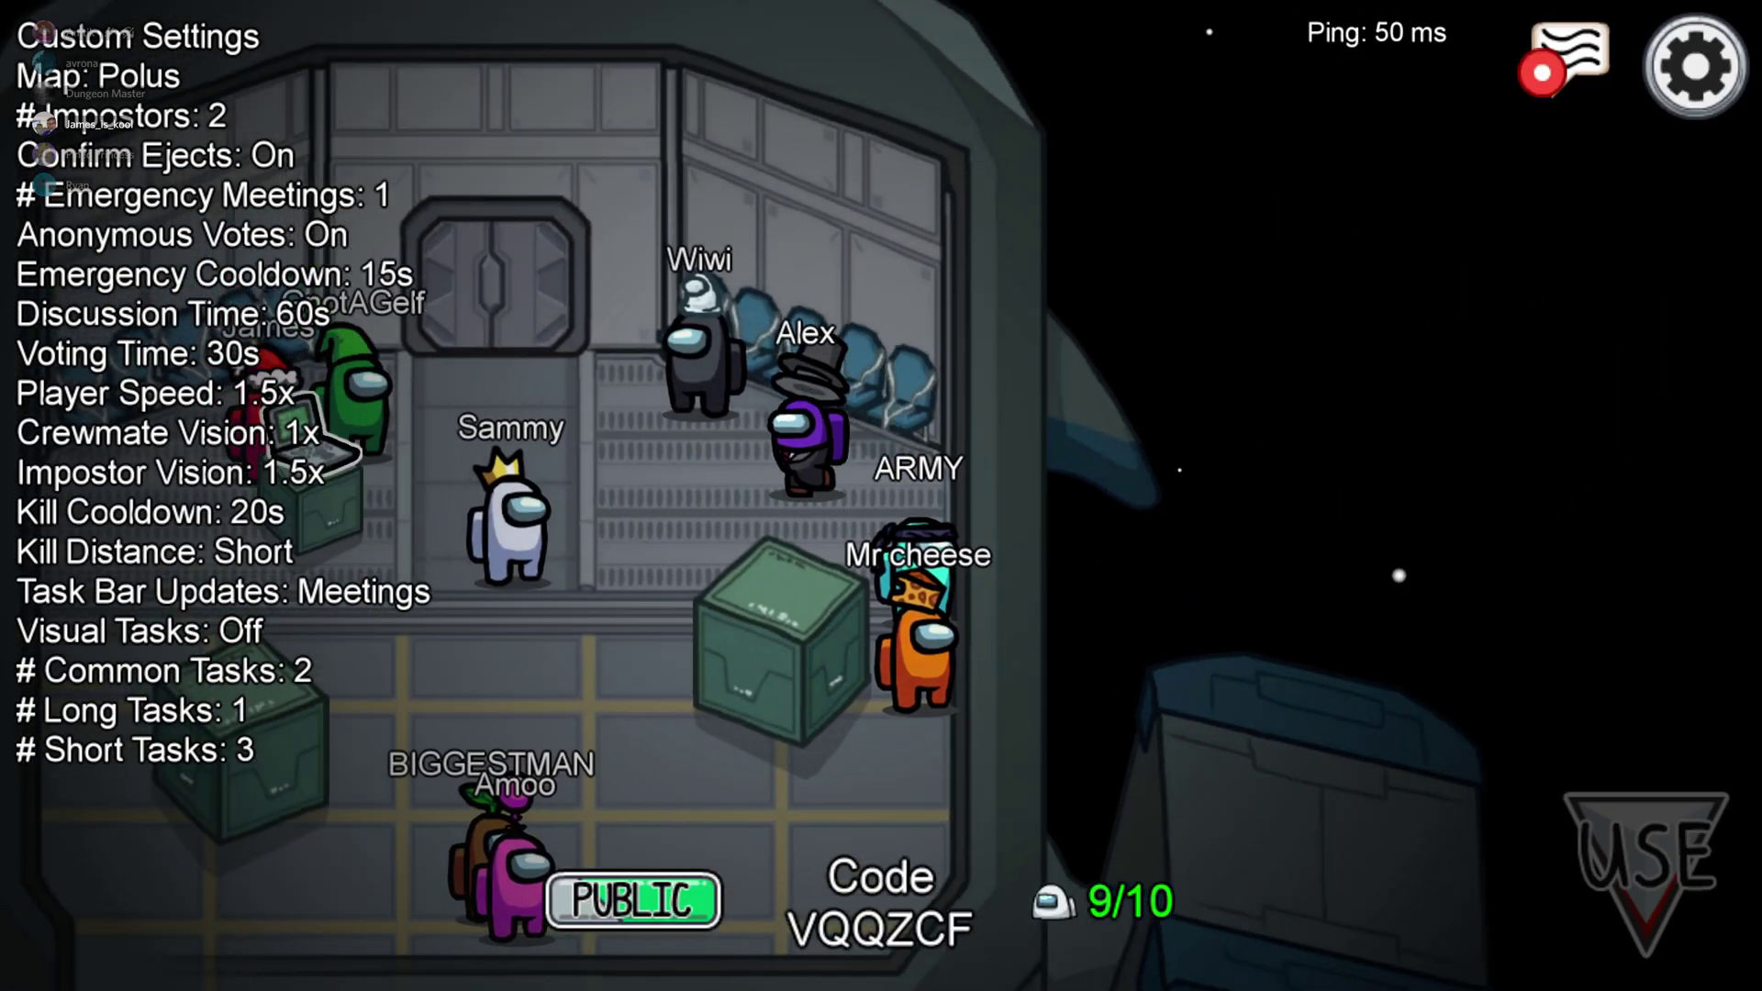
key("a")
key("s")
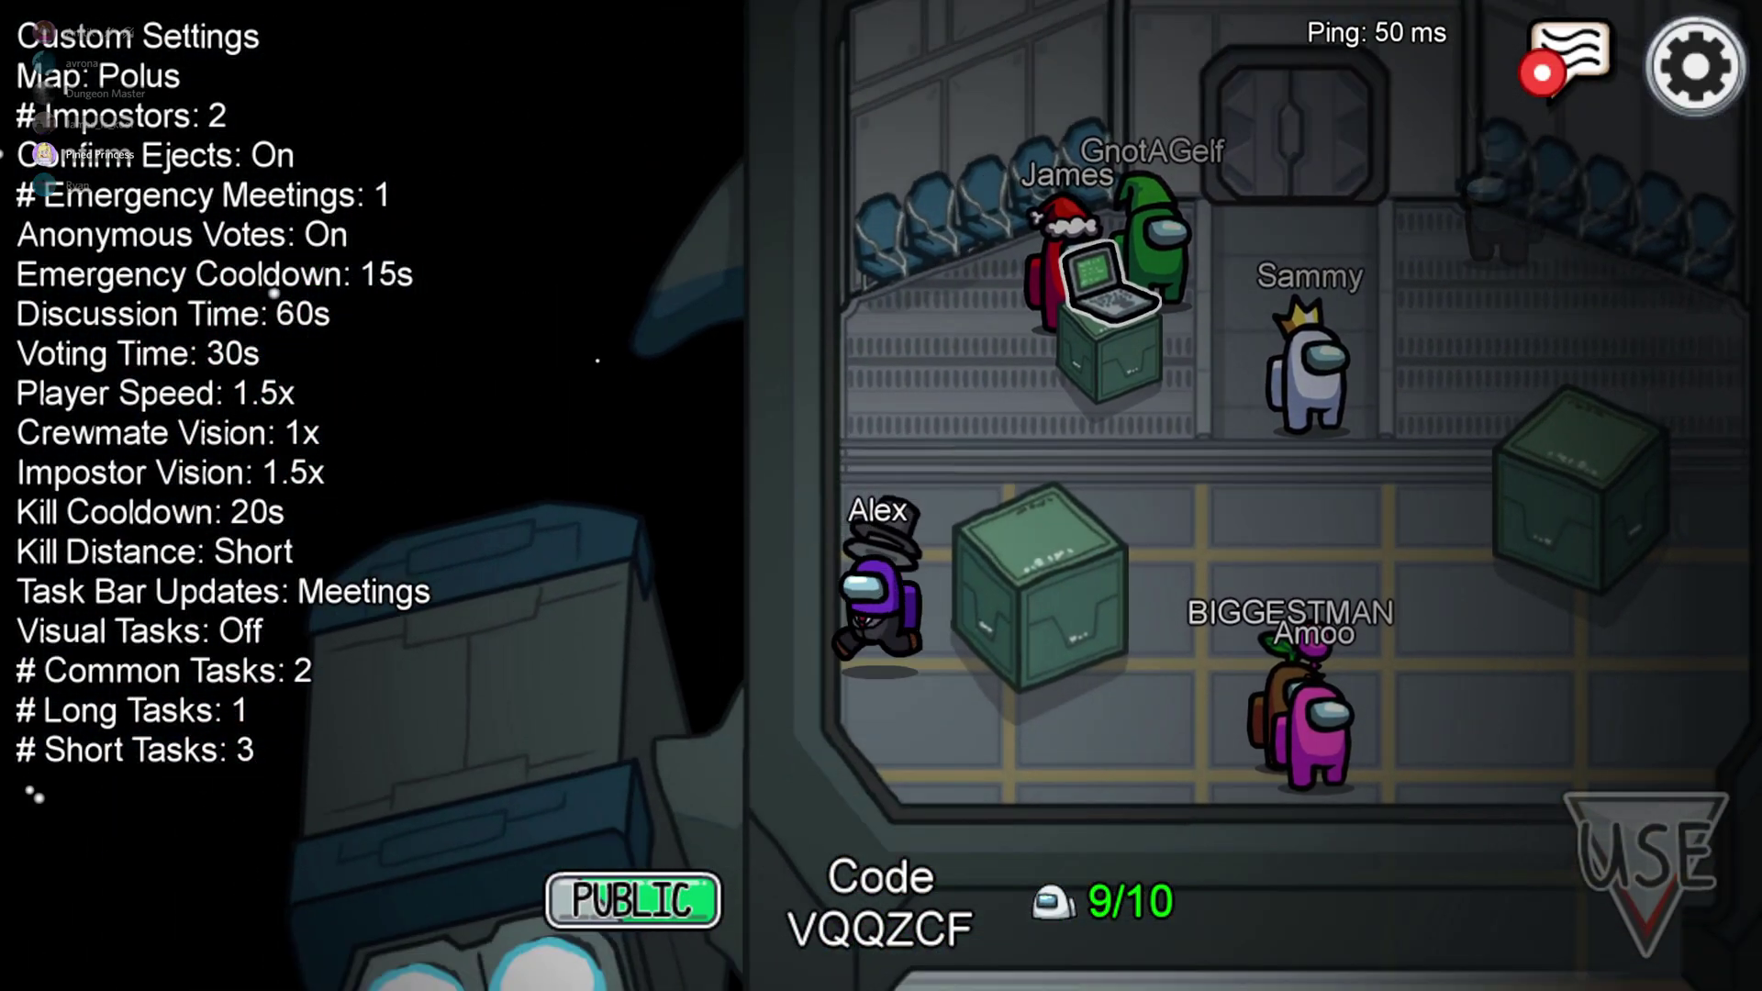
key("s")
key("d")
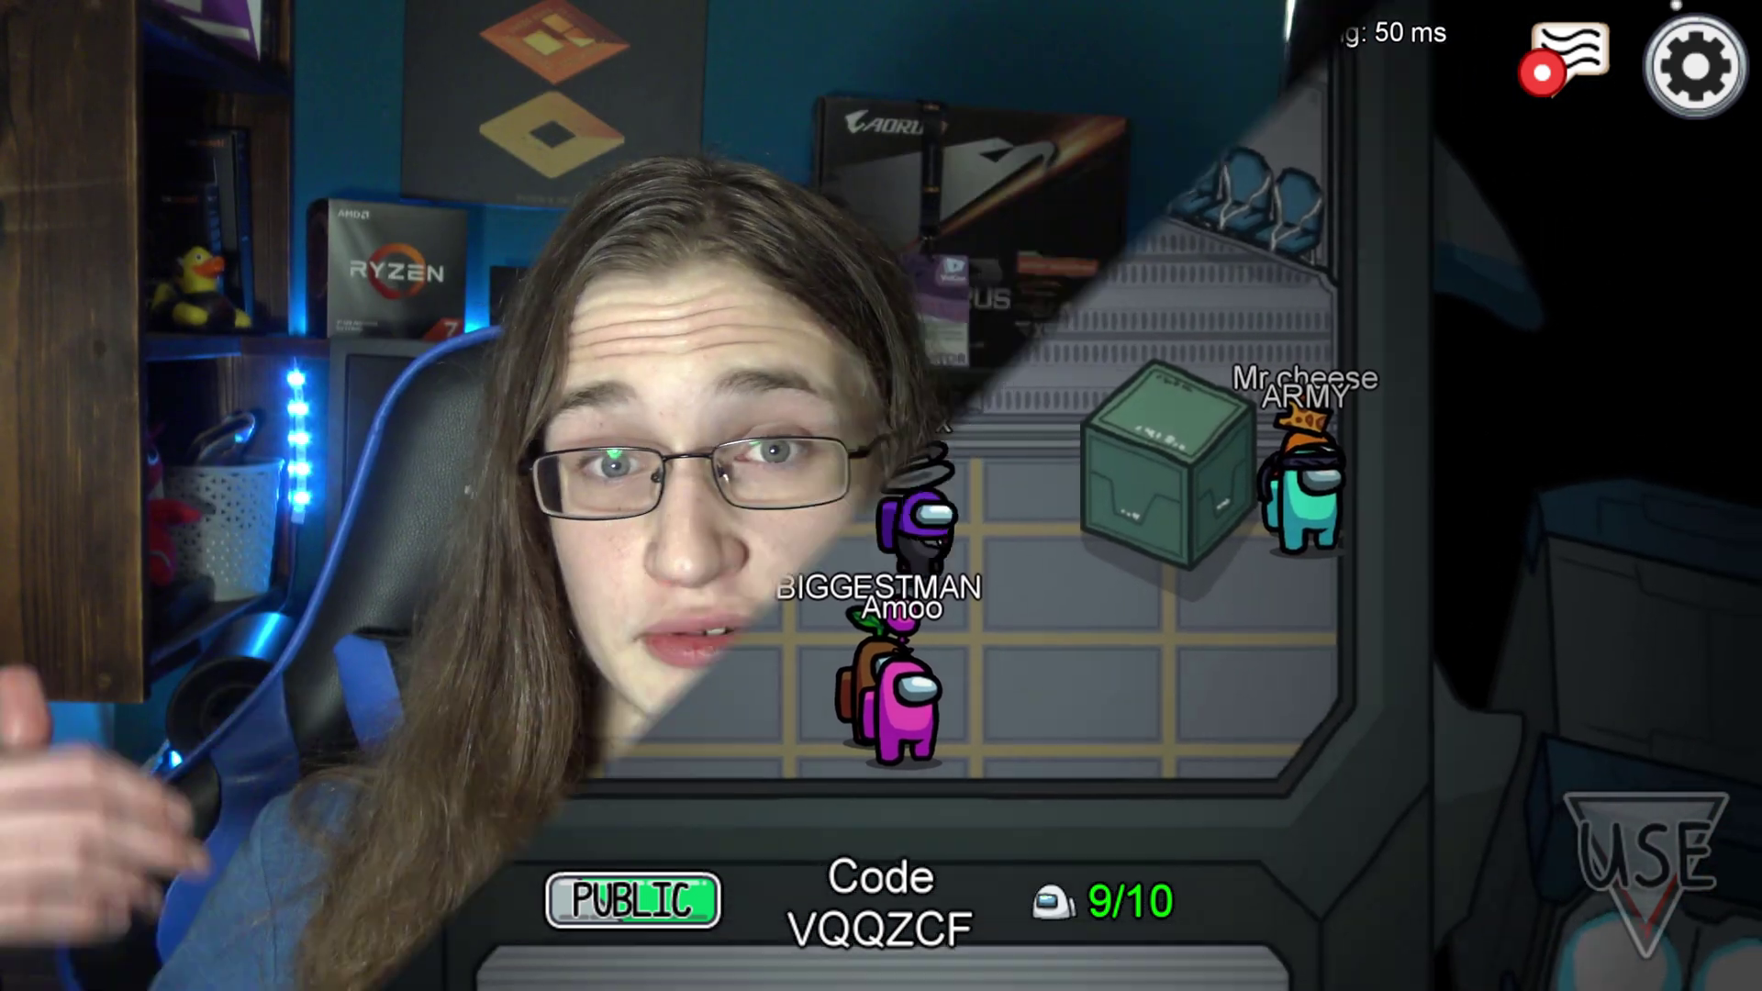